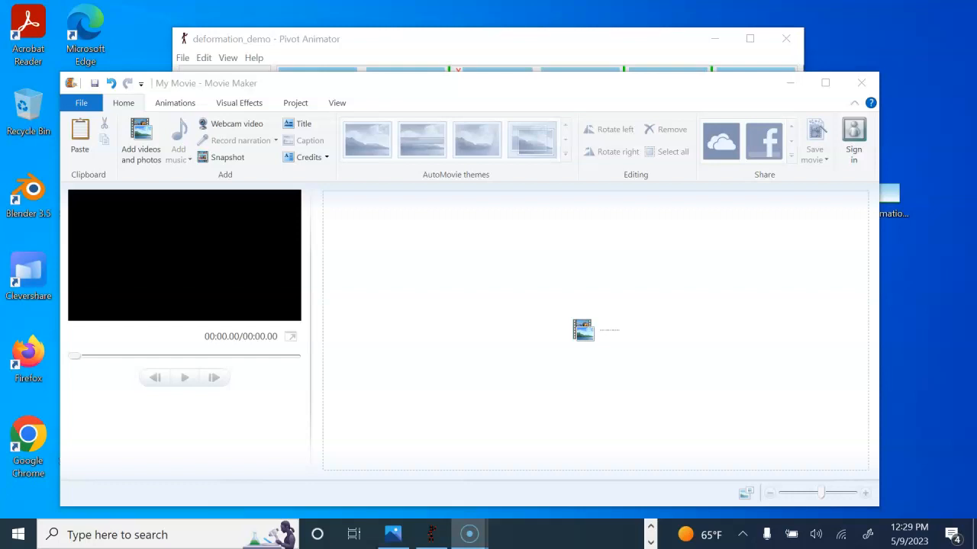
# - Add a title clip, set its text size to 72 and move the text box higher in the frame
pyautogui.click(297, 129)
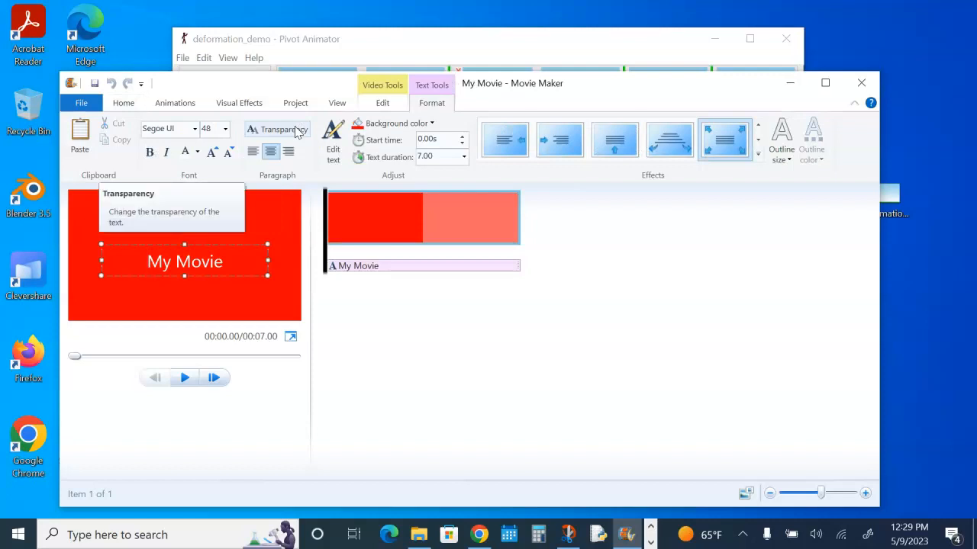
pyautogui.click(238, 254)
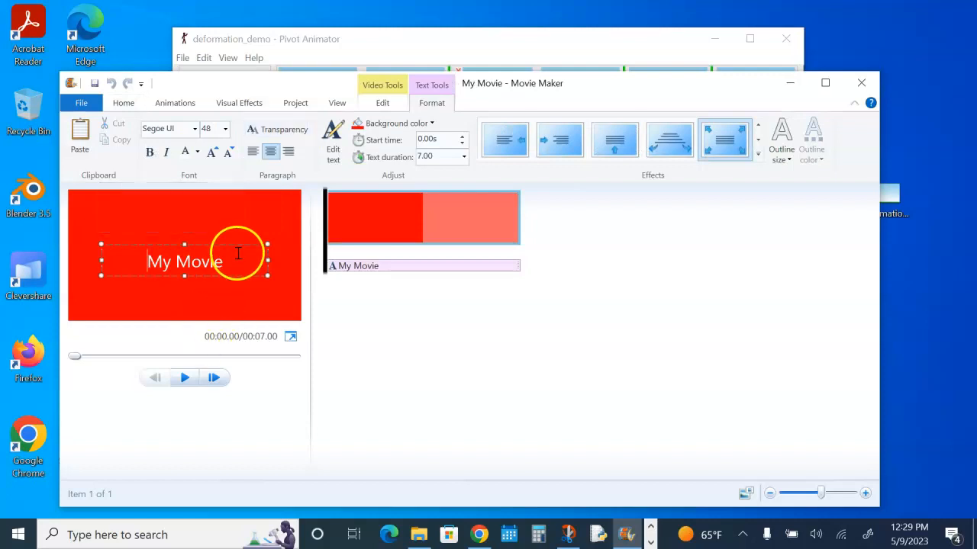
pyautogui.click(197, 133)
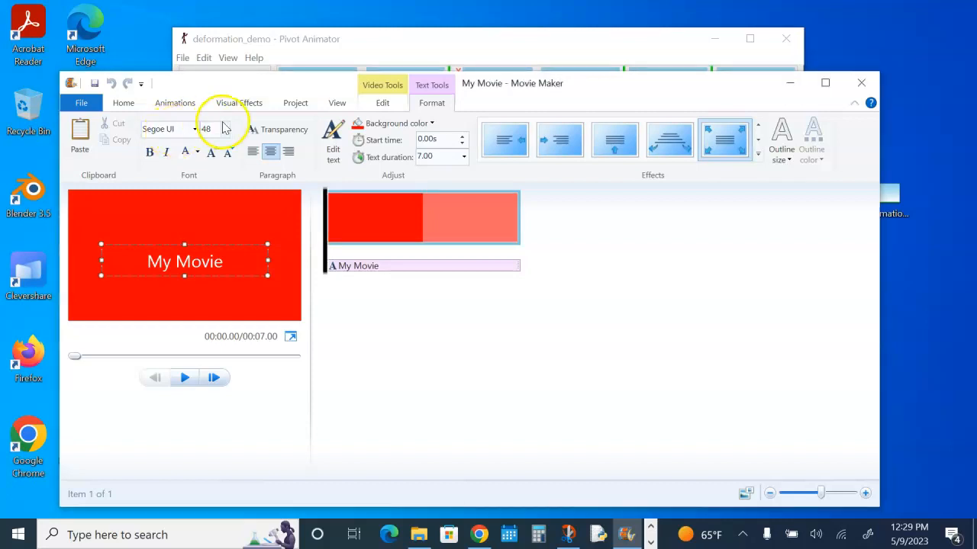
pyautogui.click(225, 130)
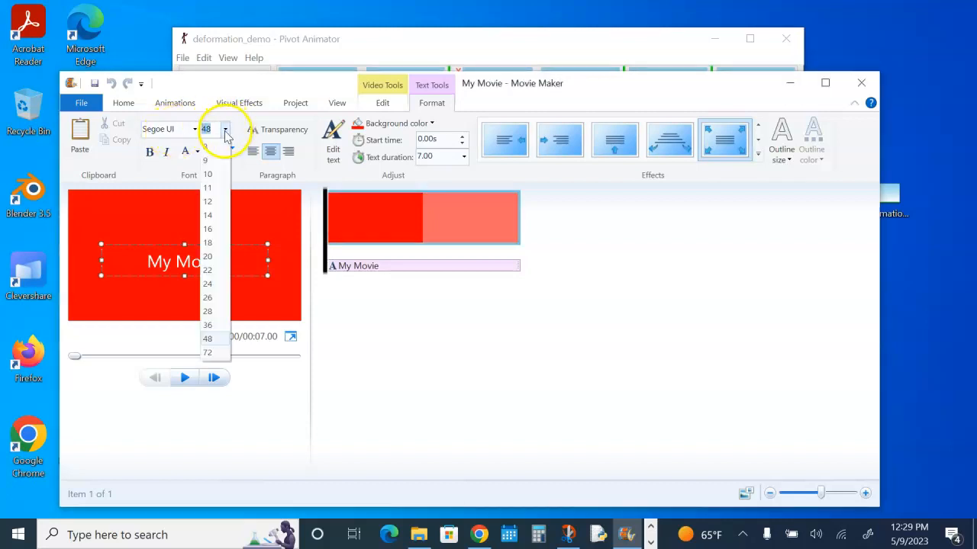
pyautogui.click(214, 353)
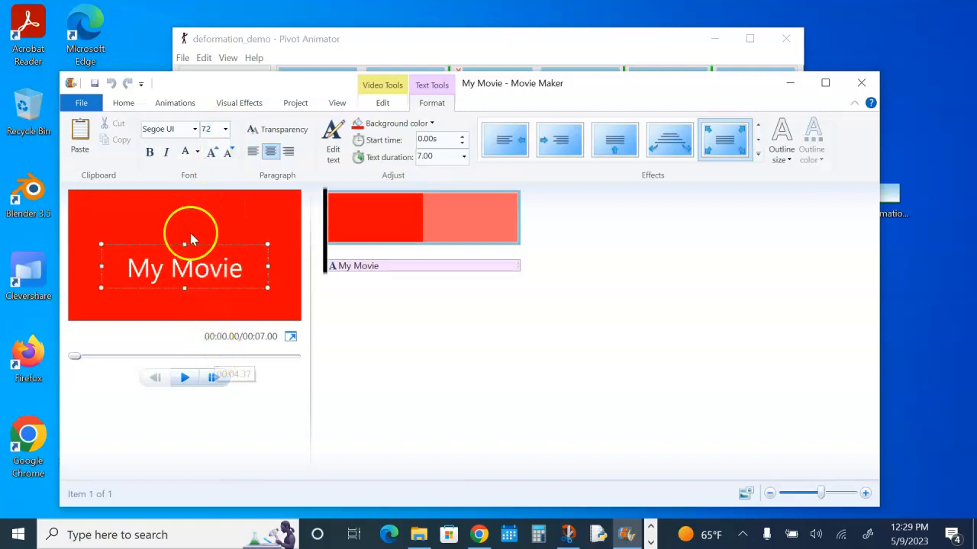
pyautogui.moveTo(190, 242); pyautogui.dragTo(189, 212)
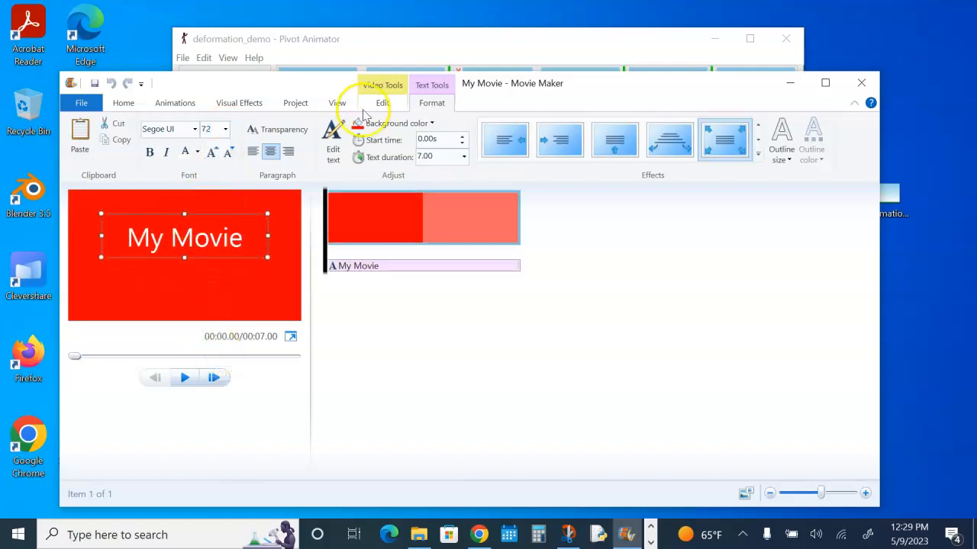
# - Set the title's background colour to a dark blue theme colour
pyautogui.click(412, 124)
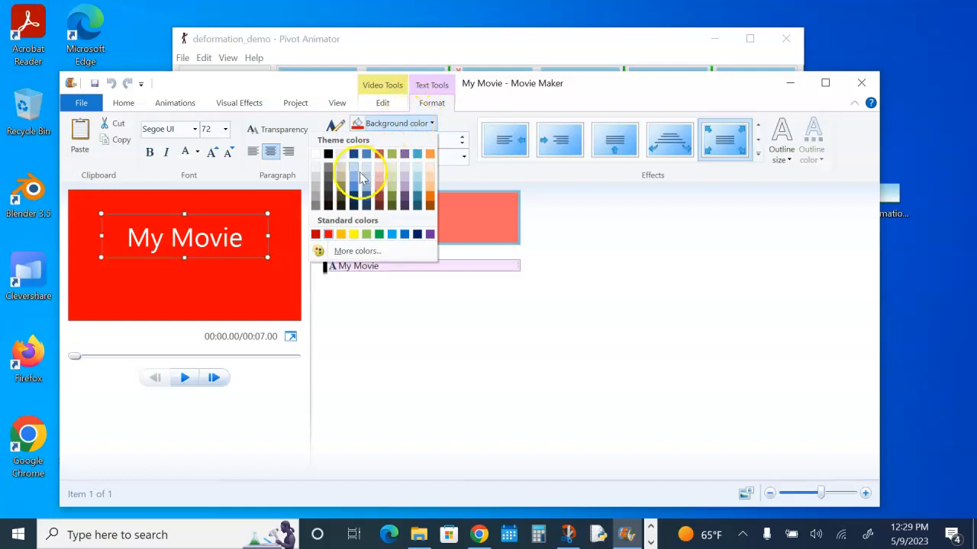
pyautogui.click(404, 234)
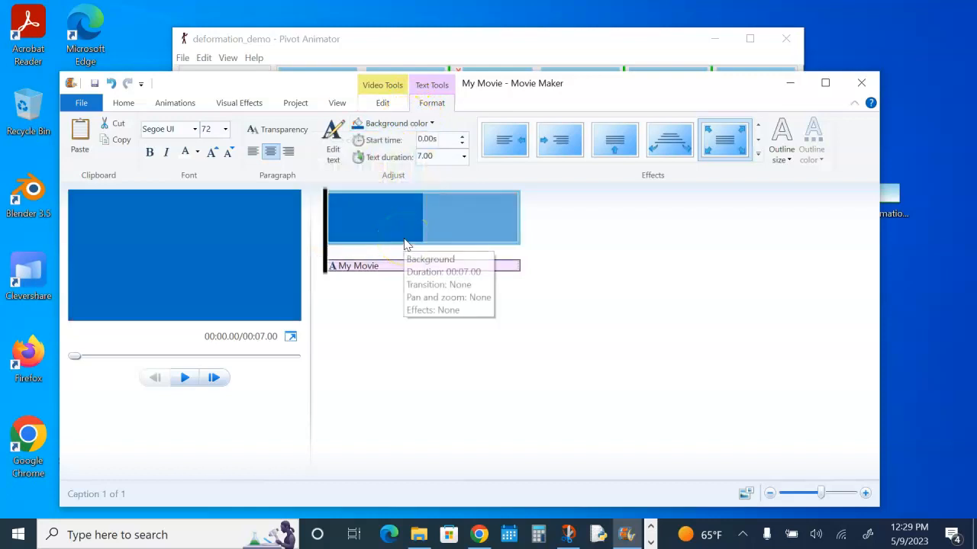
pyautogui.click(427, 126)
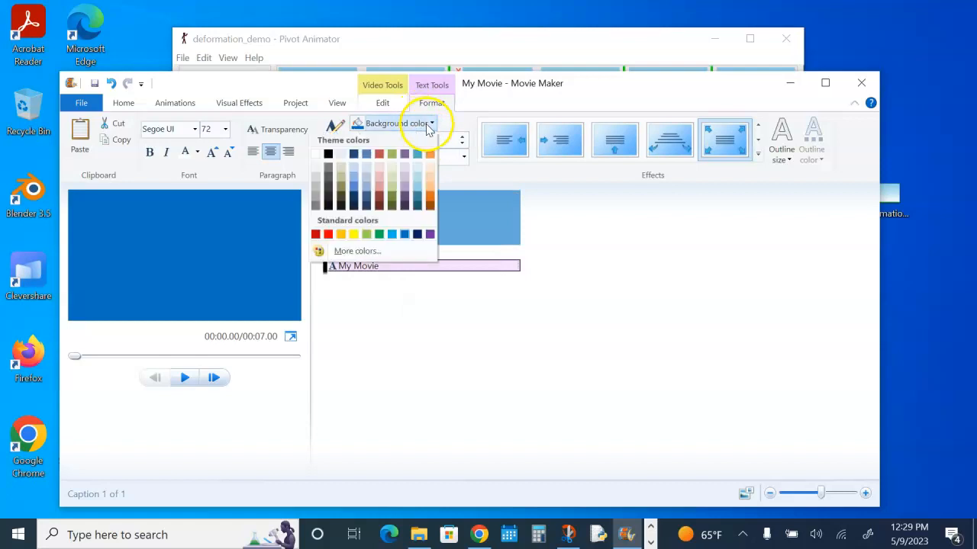
pyautogui.click(356, 156)
# - Replace the title text with "Hit and Run", "by" and the author's name on three lines
pyautogui.click(204, 255)
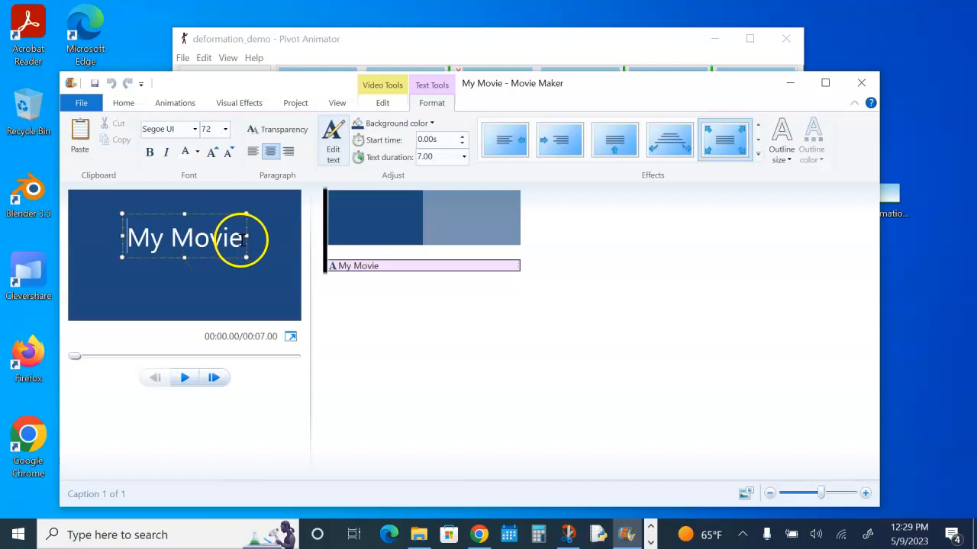
pyautogui.moveTo(244, 238); pyautogui.dragTo(138, 242)
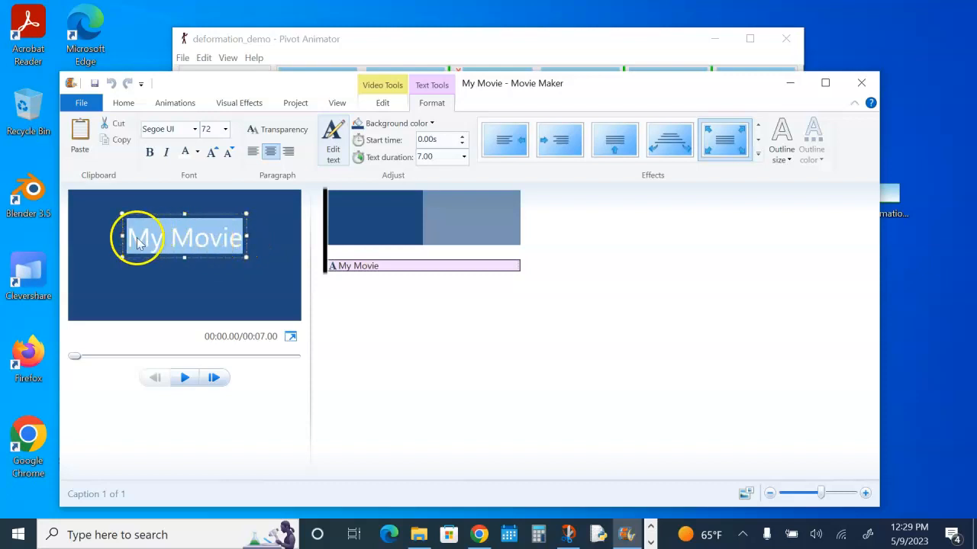
pyautogui.press('BackSpace')
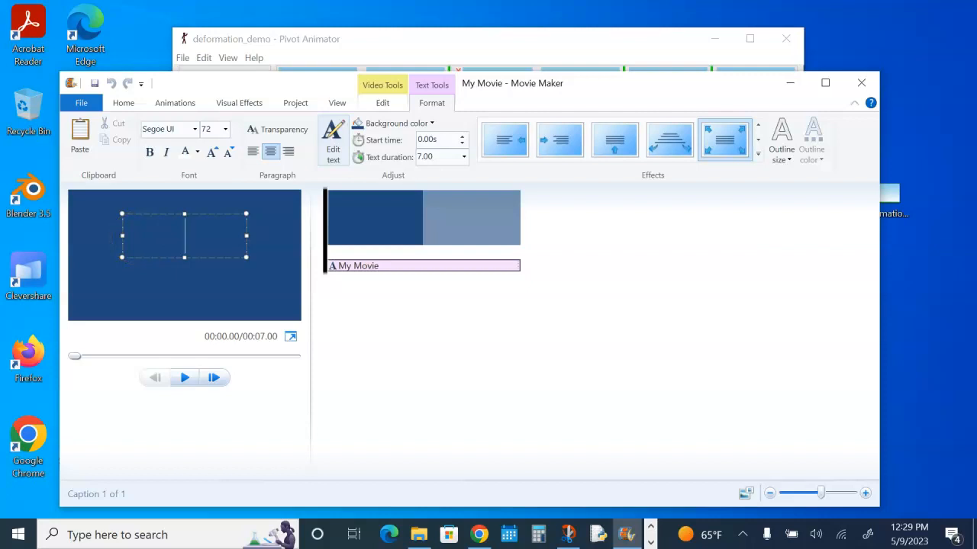
pyautogui.write('Hit and Ru')
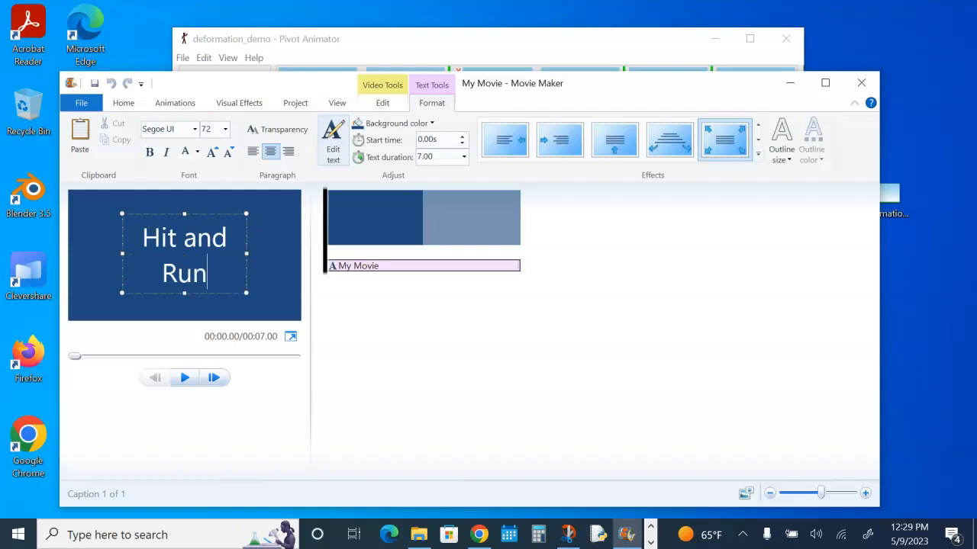
pyautogui.write('n')
pyautogui.press('Return')
pyautogui.write('b')
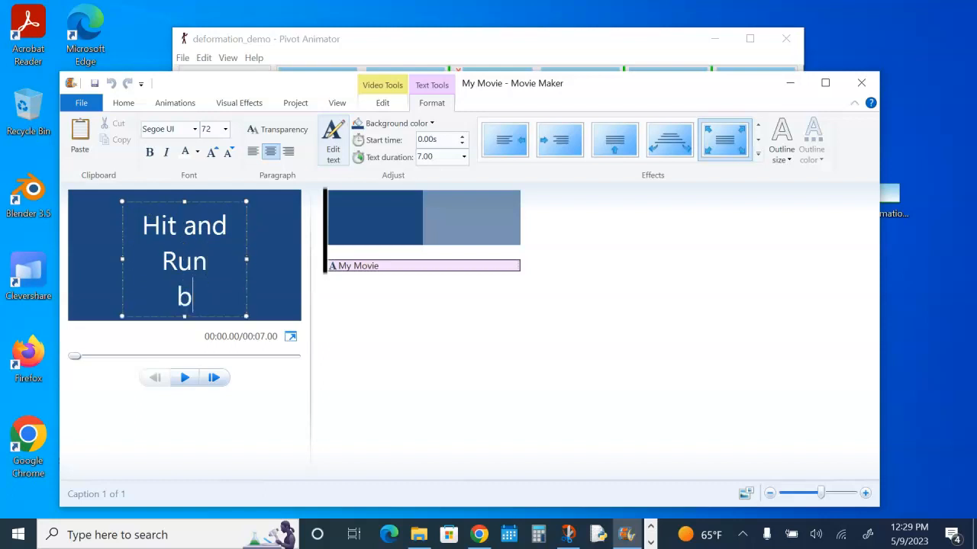
pyautogui.write('y')
pyautogui.press('Return')
pyautogui.write('Joelle Warsh')
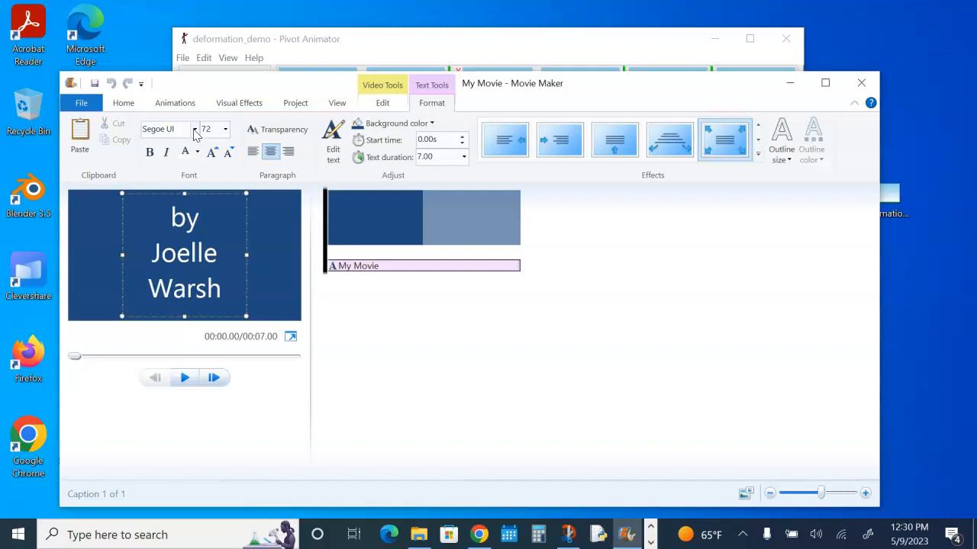
# - Make the title text bold and set its size to 48
pyautogui.click(149, 152)
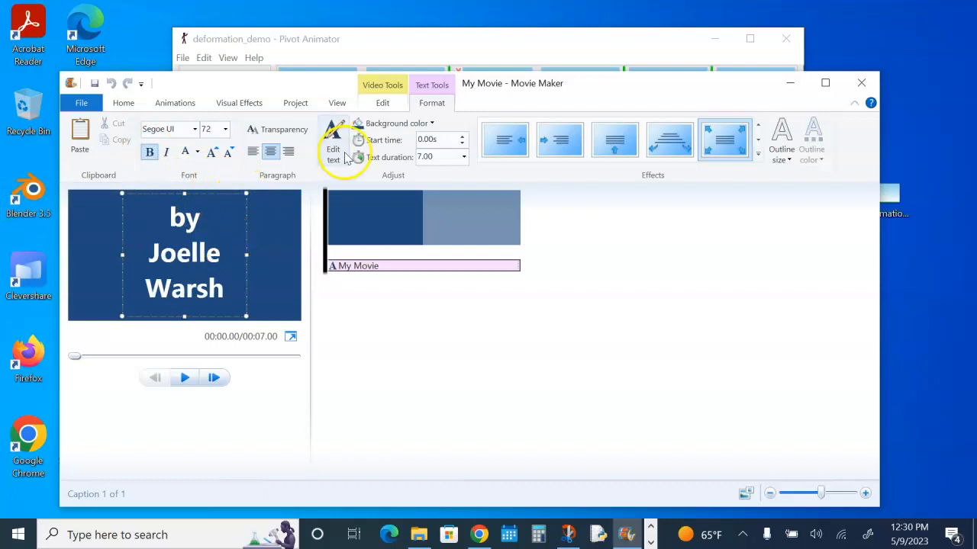
pyautogui.click(226, 129)
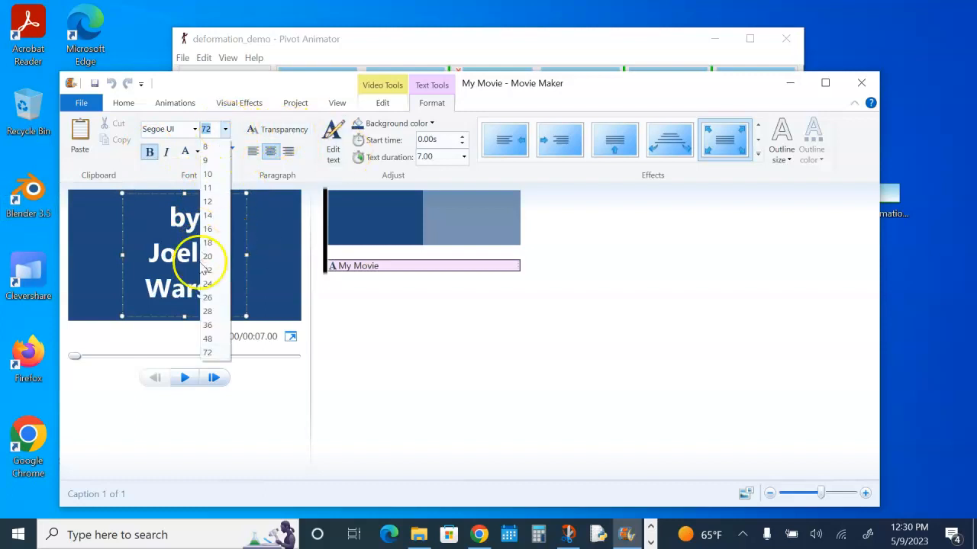
pyautogui.click(207, 340)
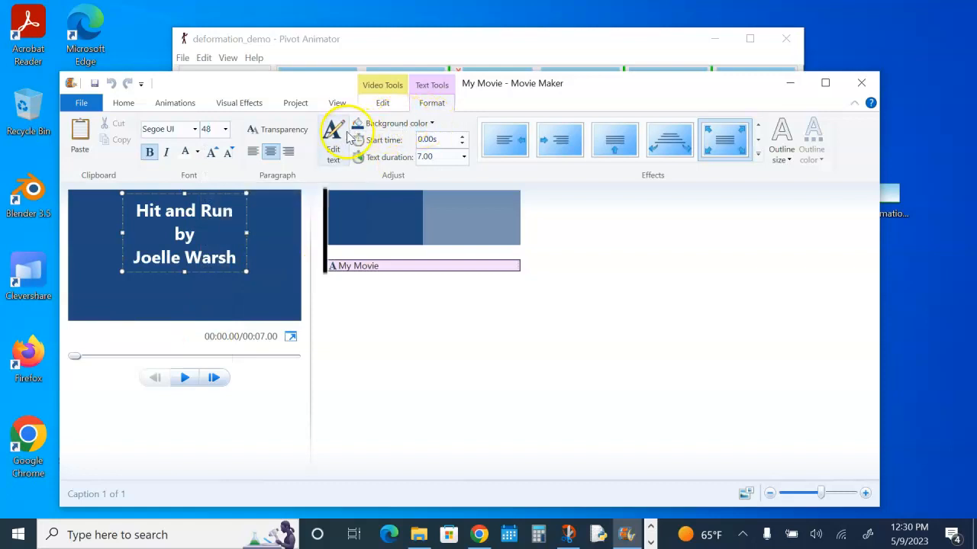
pyautogui.click(242, 226)
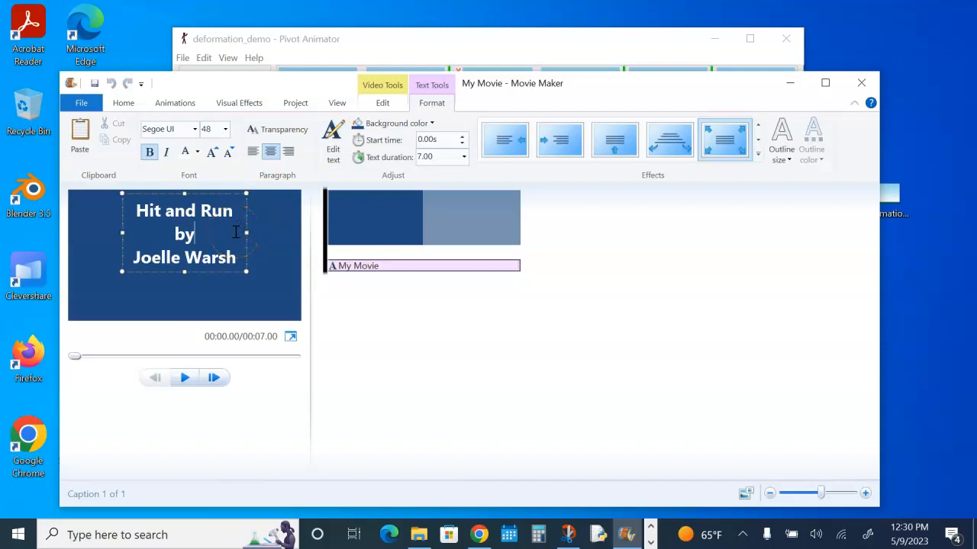
# - Play a preview of the title clip
pyautogui.click(185, 377)
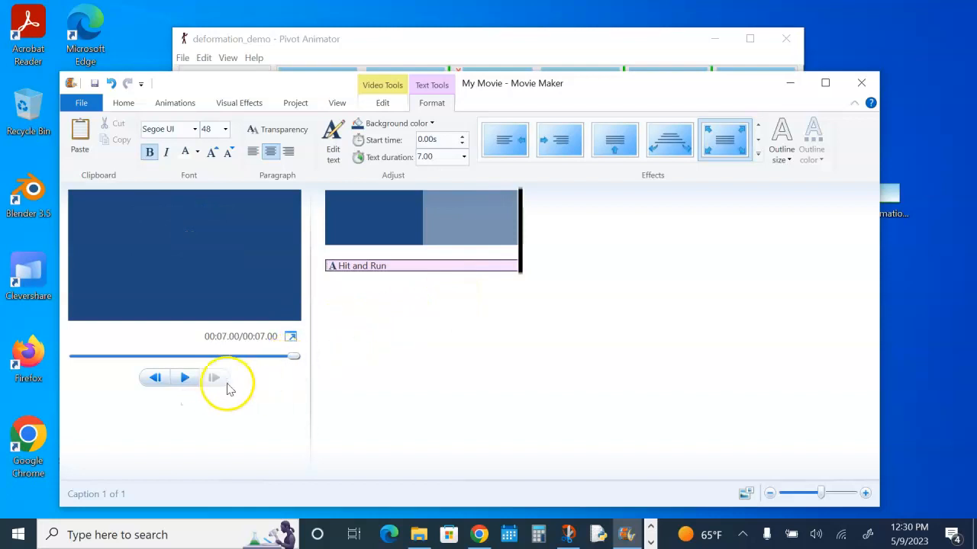
pyautogui.moveTo(520, 231); pyautogui.dragTo(549, 218)
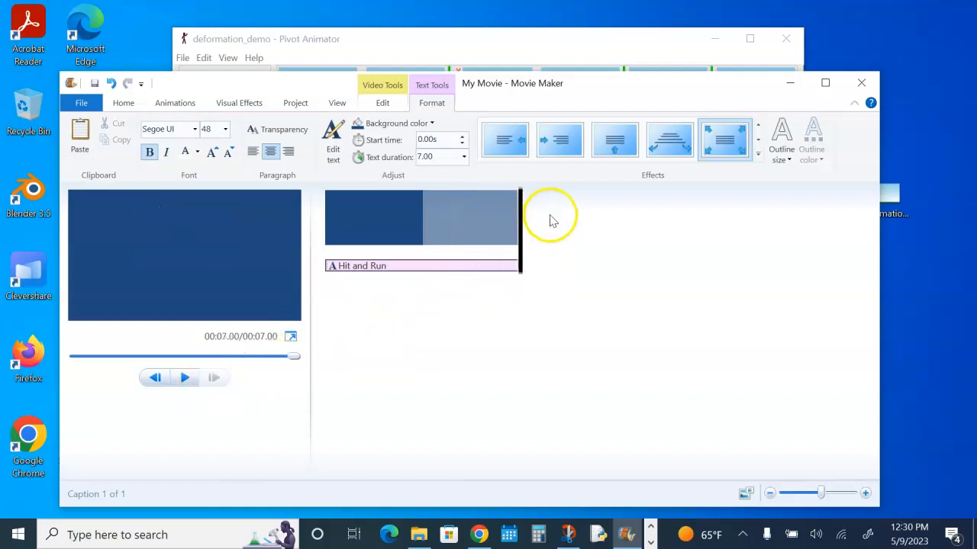
# - Try out several text animation effects on the title
pyautogui.click(673, 150)
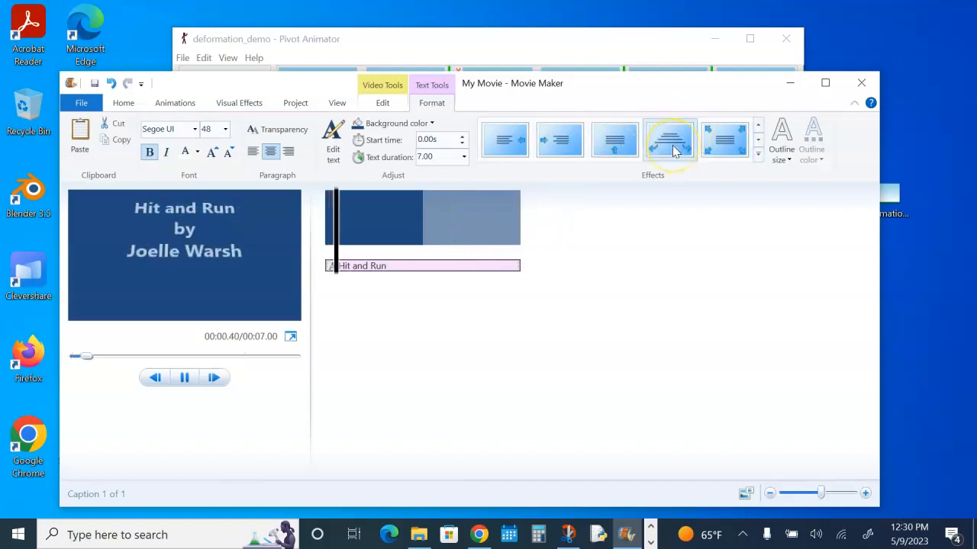
pyautogui.click(724, 145)
pyautogui.click(557, 145)
pyautogui.click(500, 142)
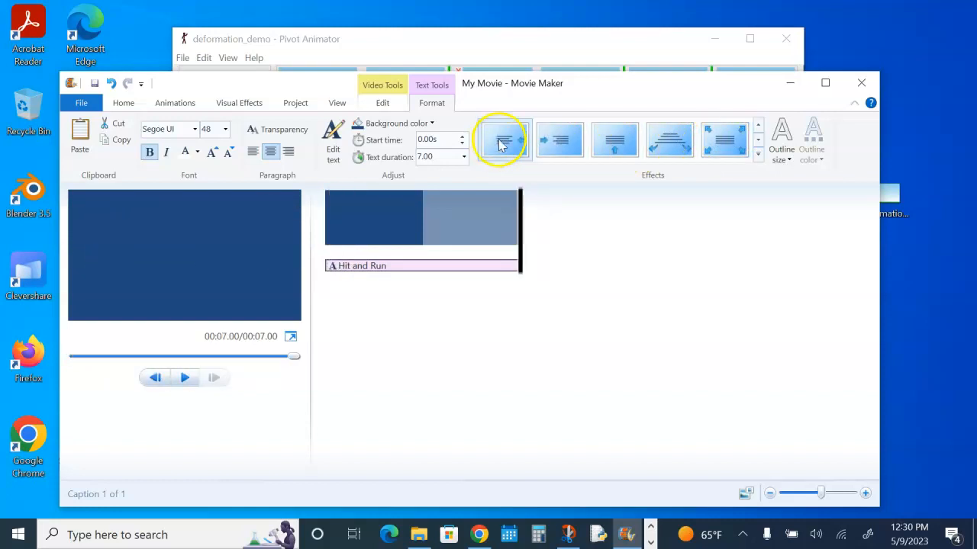
# - Apply a text effect from further along the effects gallery to the title
pyautogui.click(757, 153)
pyautogui.click(759, 144)
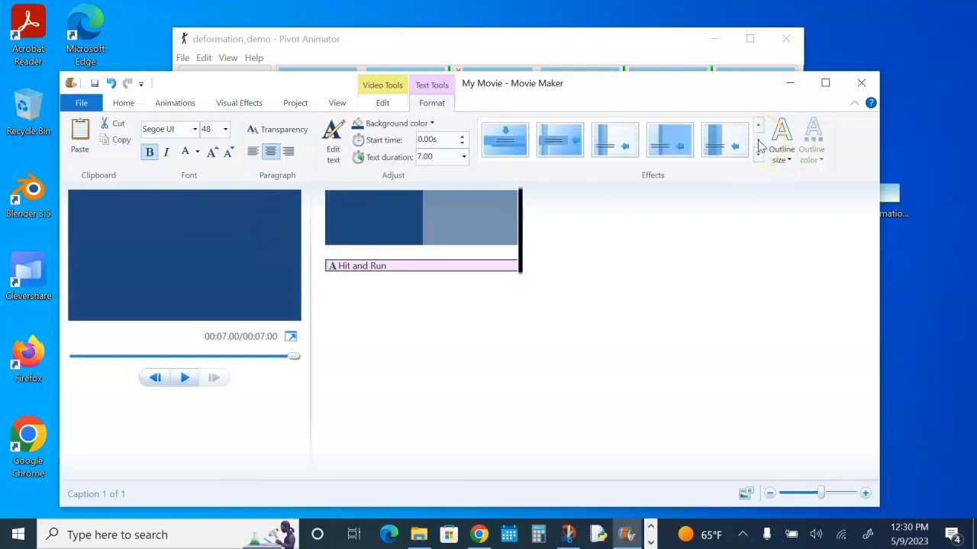
pyautogui.click(759, 130)
pyautogui.click(571, 145)
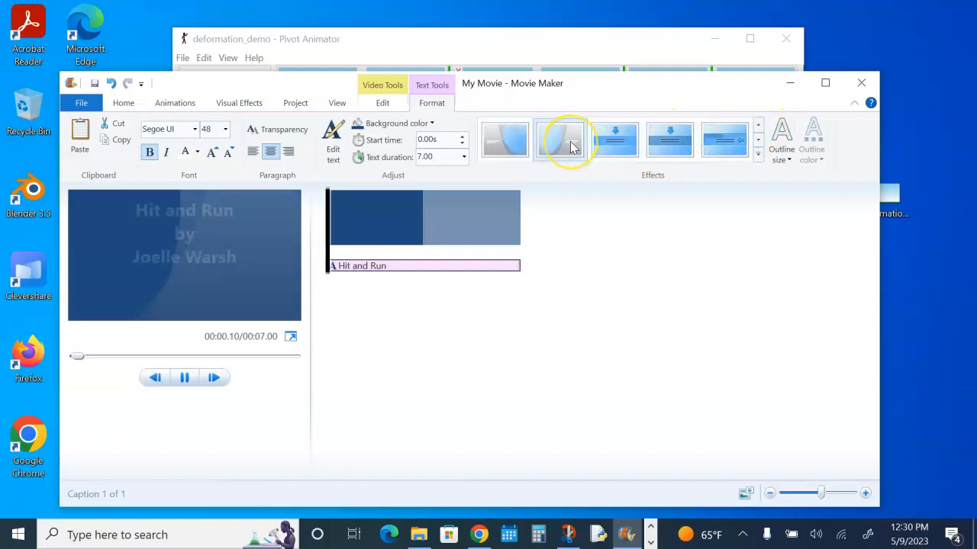
pyautogui.rightClick(668, 139)
pyautogui.click(723, 148)
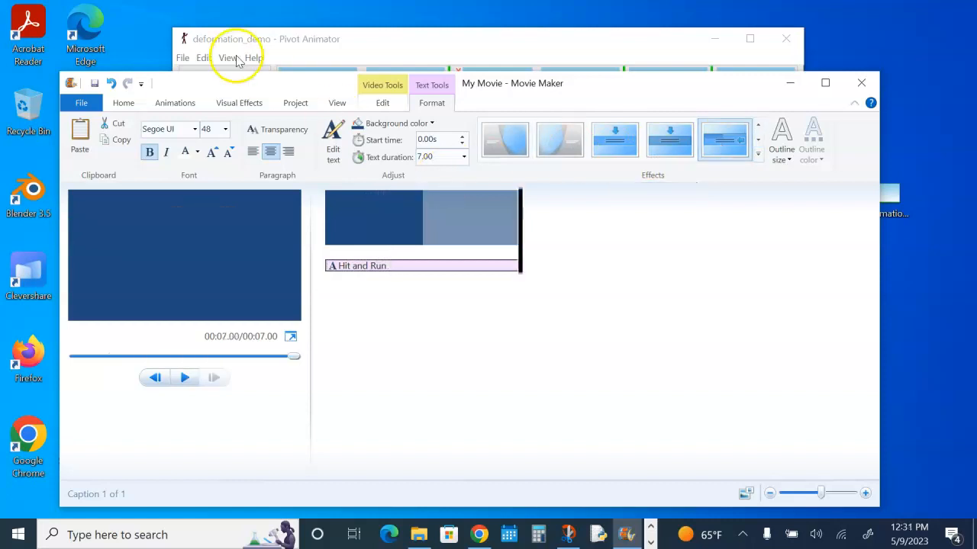
# - Add the deformation_demo video from the Animations folder to the project
pyautogui.click(125, 104)
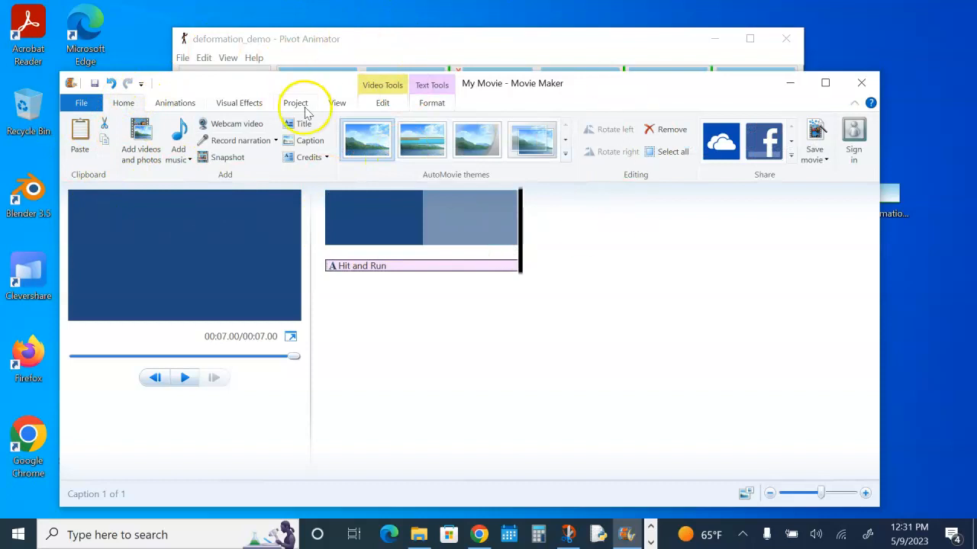
pyautogui.click(141, 136)
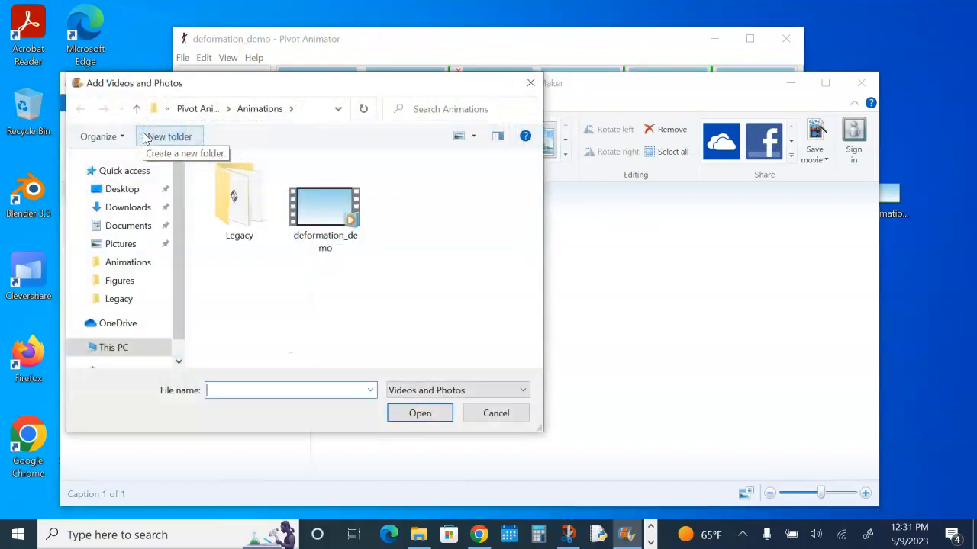
pyautogui.click(326, 222)
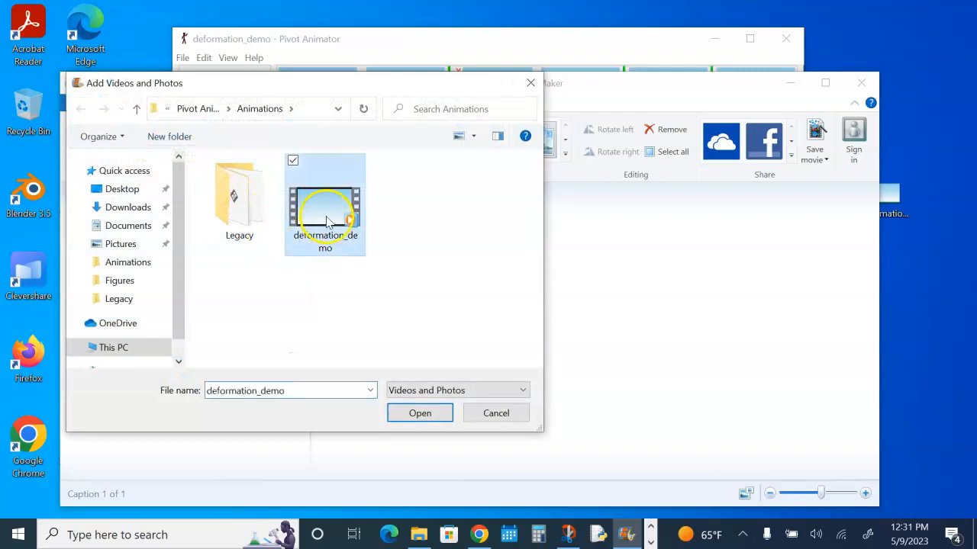
pyautogui.click(428, 418)
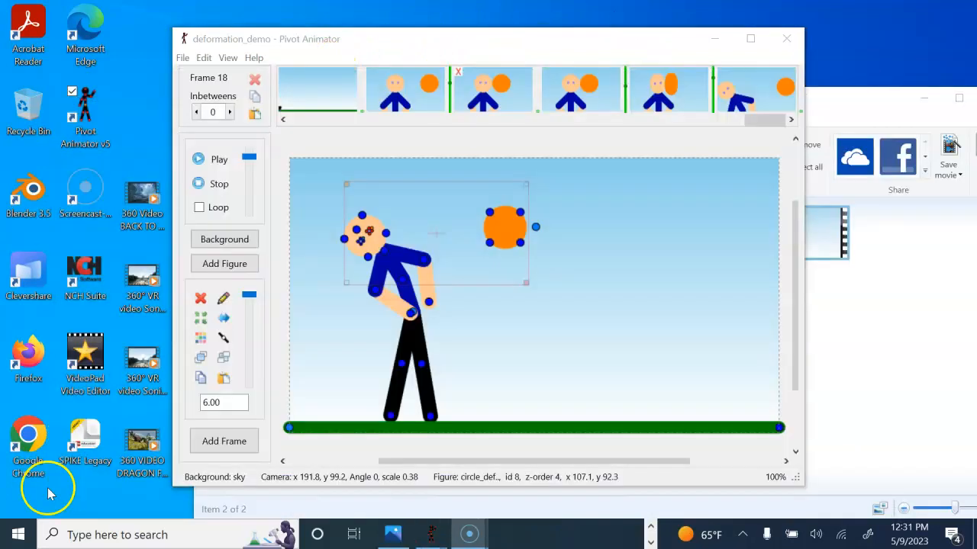
pyautogui.click(183, 58)
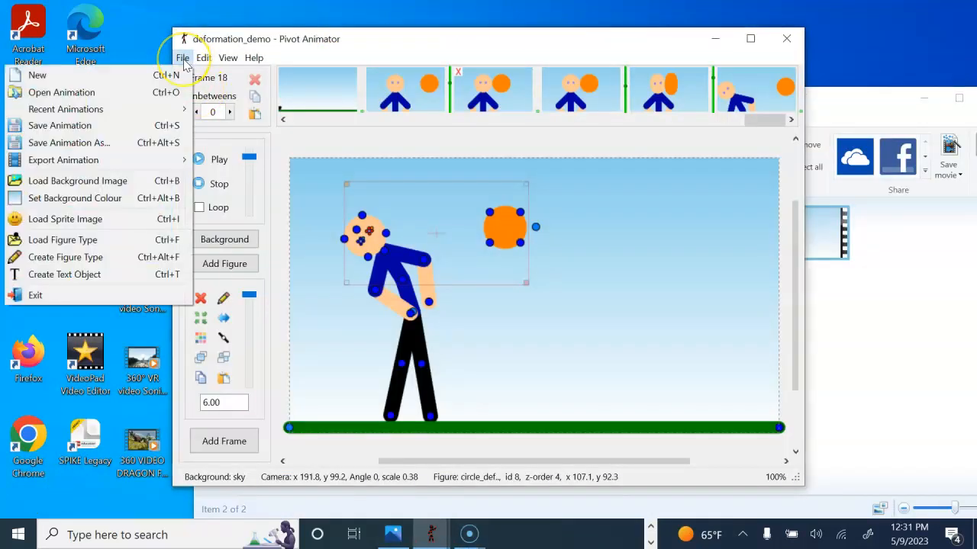
pyautogui.moveTo(142, 159)
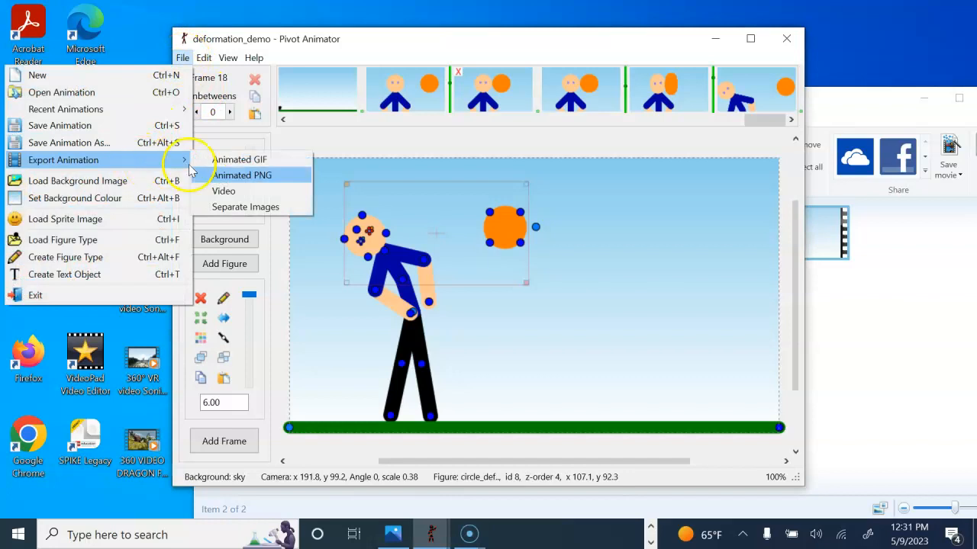
pyautogui.click(250, 192)
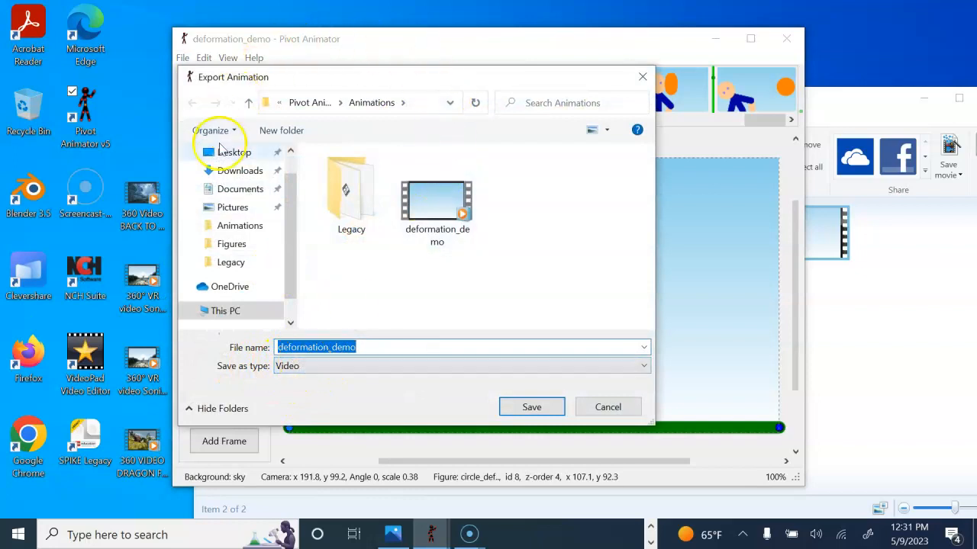
pyautogui.click(607, 407)
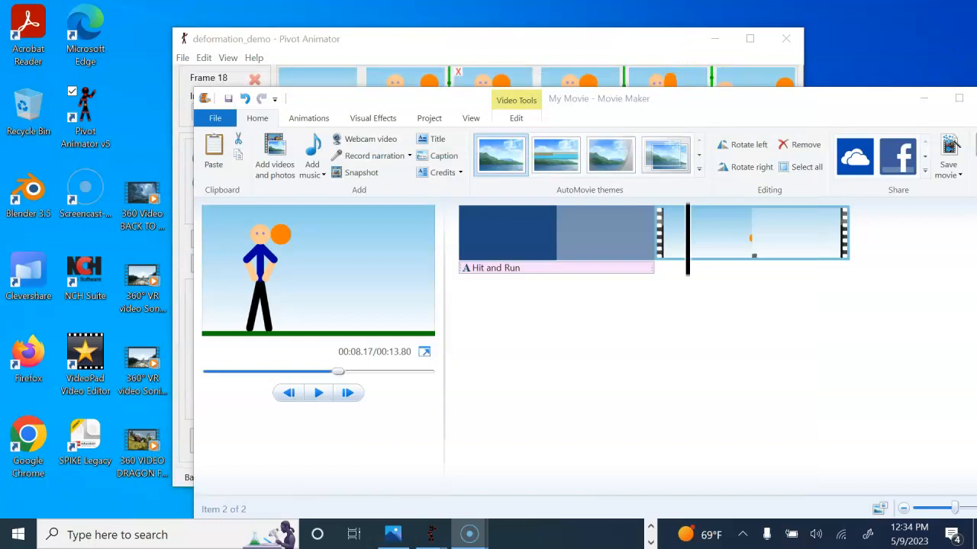
pyautogui.moveTo(689, 242)
pyautogui.mouseDown()
pyautogui.moveTo(636, 240)
pyautogui.moveTo(688, 241)
pyautogui.mouseUp()
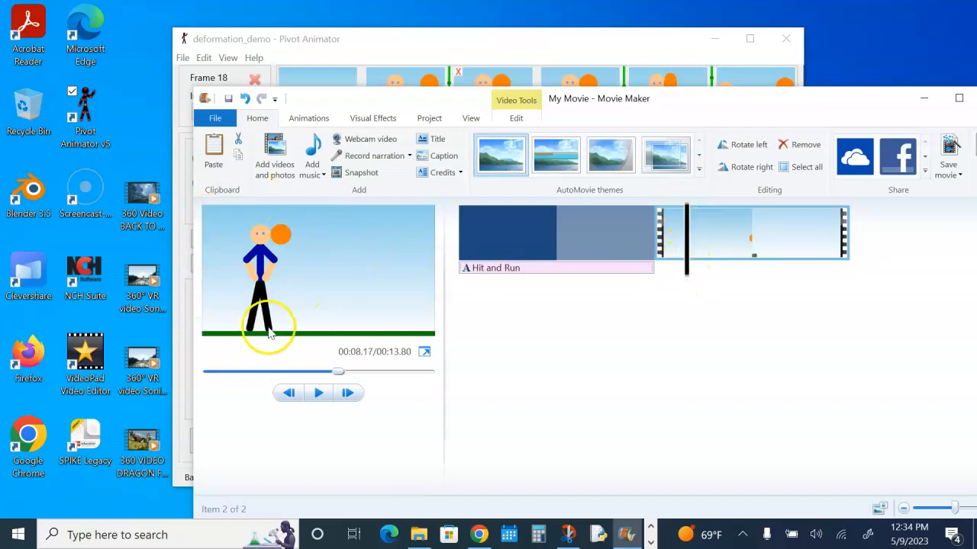
# - Add the rubber-ball-bouncing-98700 sound from Downloads at the current playhead point
pyautogui.click(325, 177)
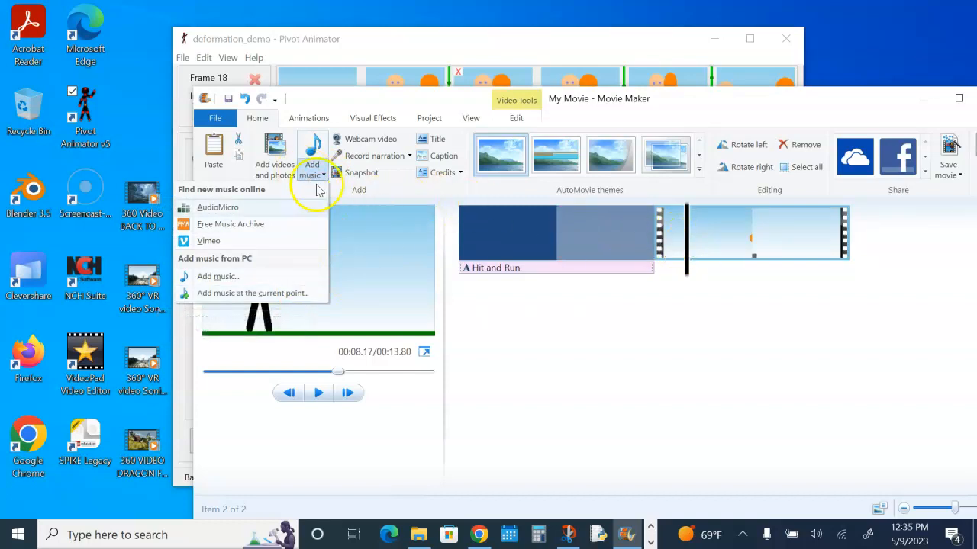
pyautogui.click(317, 296)
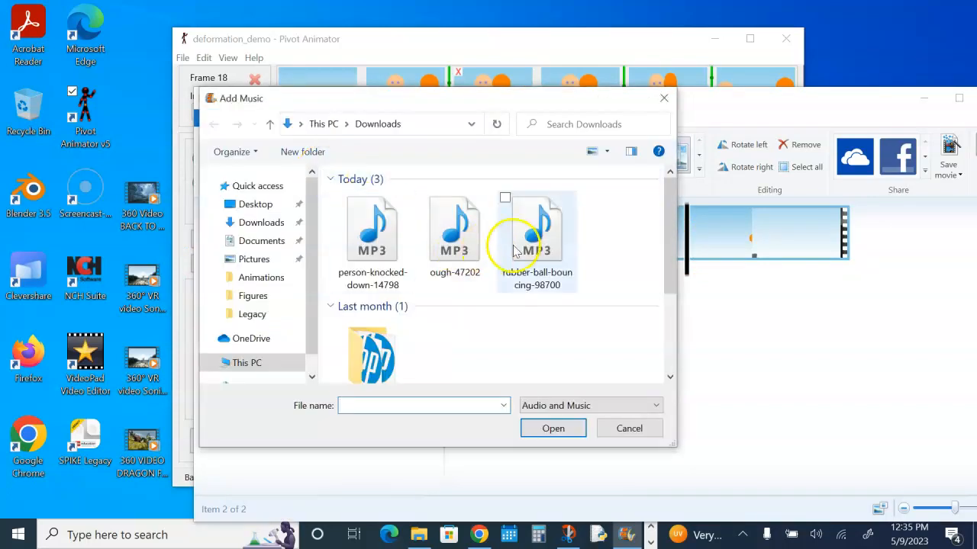
pyautogui.click(555, 252)
pyautogui.click(567, 436)
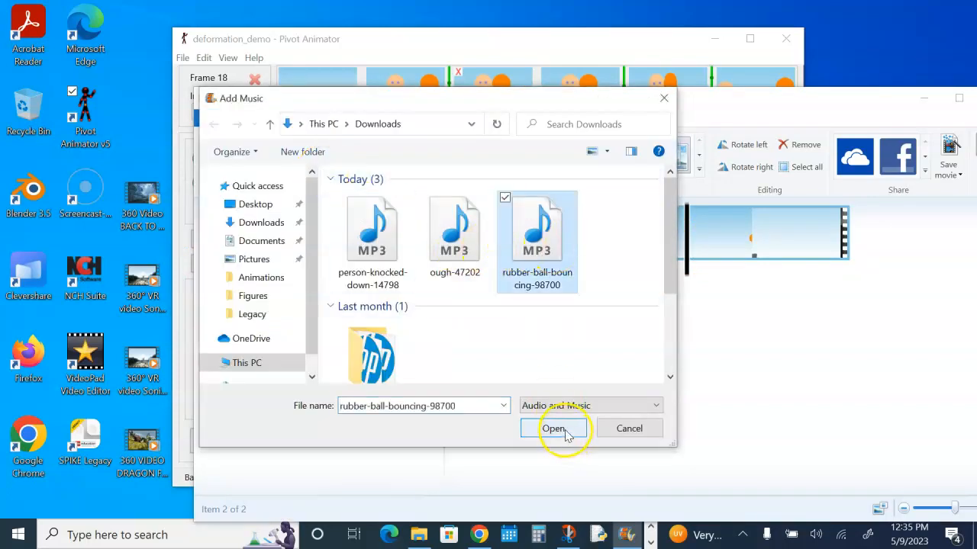
# - Preview the movie, then trim the bouncing sound's end point to 1.53 s
pyautogui.click(318, 394)
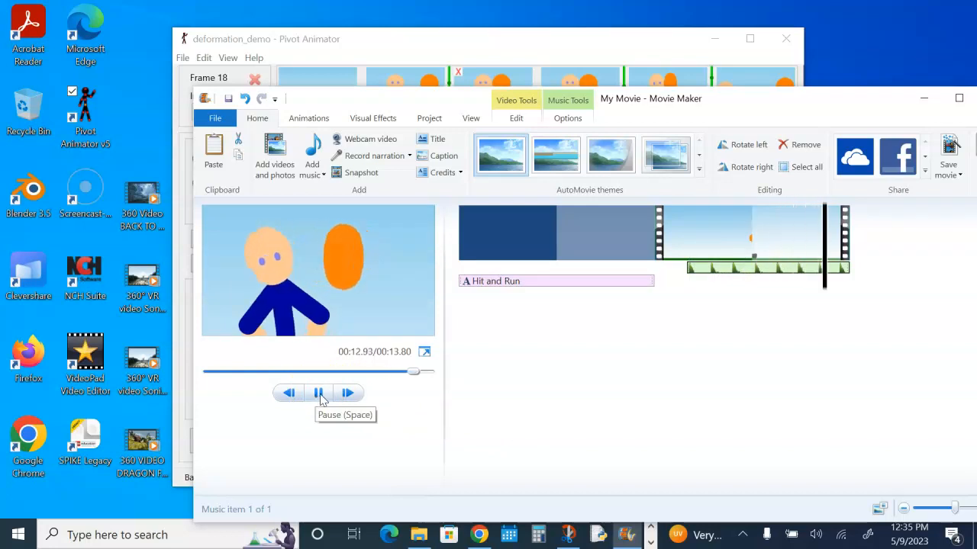
pyautogui.click(321, 397)
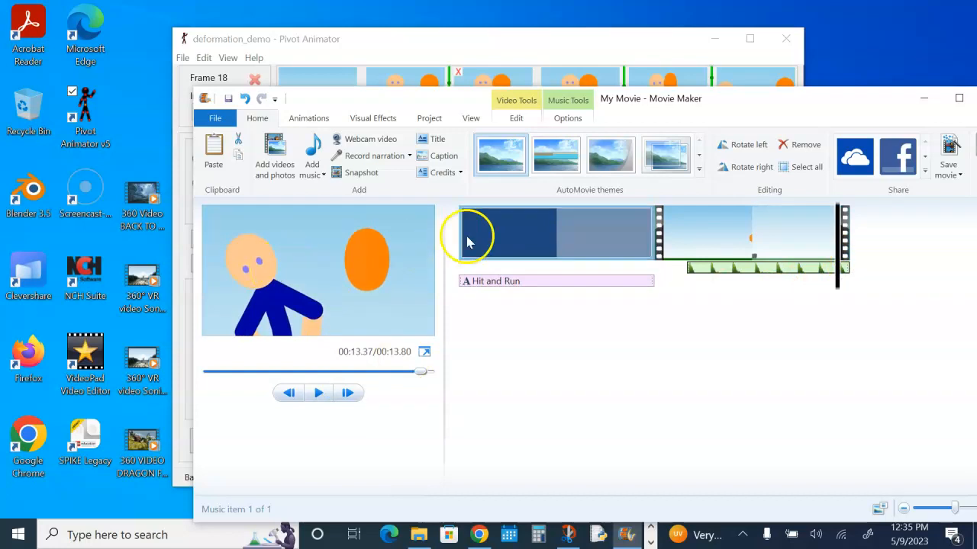
pyautogui.click(569, 116)
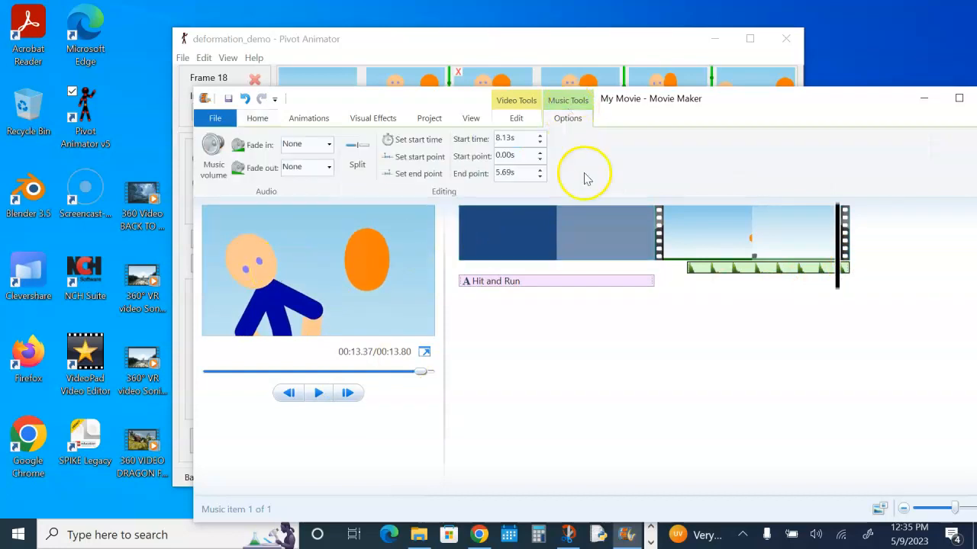
pyautogui.click(707, 273)
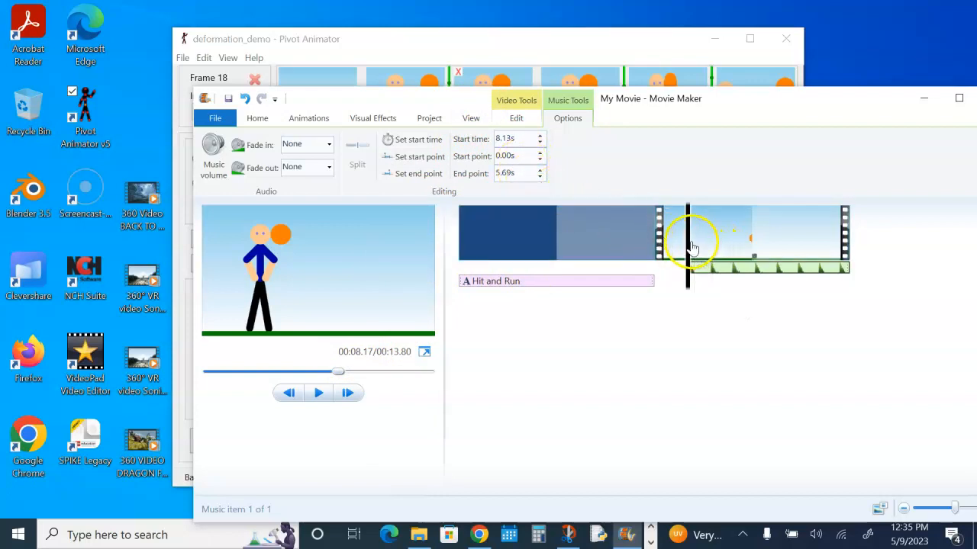
pyautogui.moveTo(690, 248); pyautogui.dragTo(731, 249)
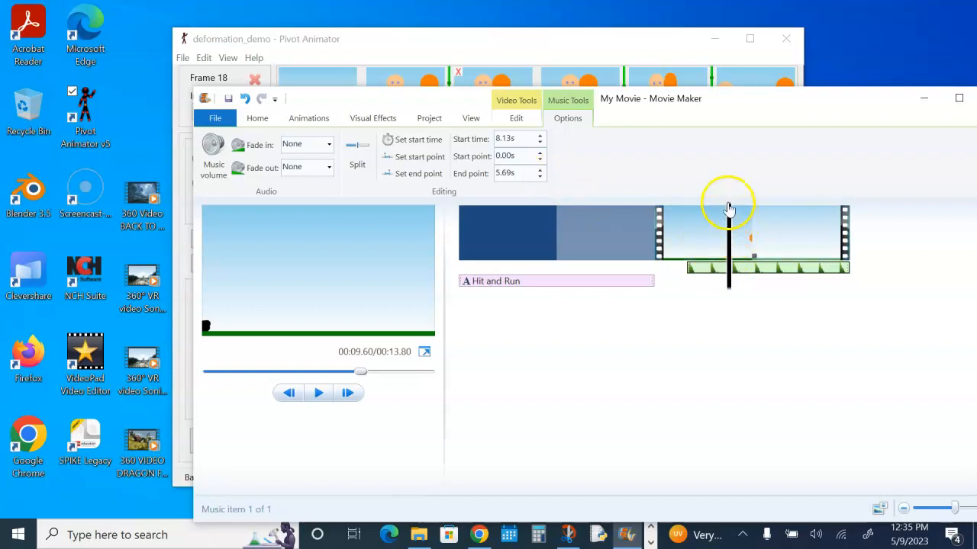
pyautogui.click(541, 177)
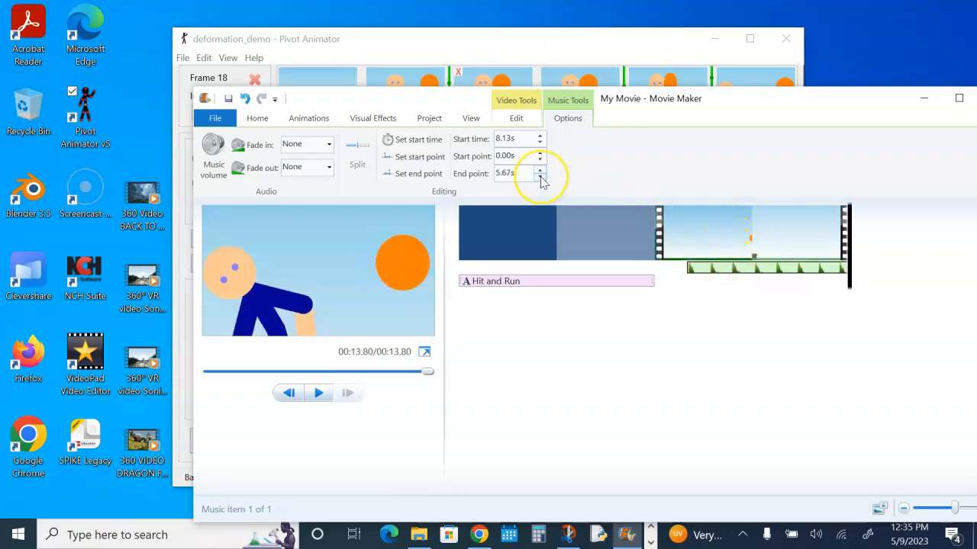
pyautogui.moveTo(540, 178); pyautogui.dragTo(544, 177)
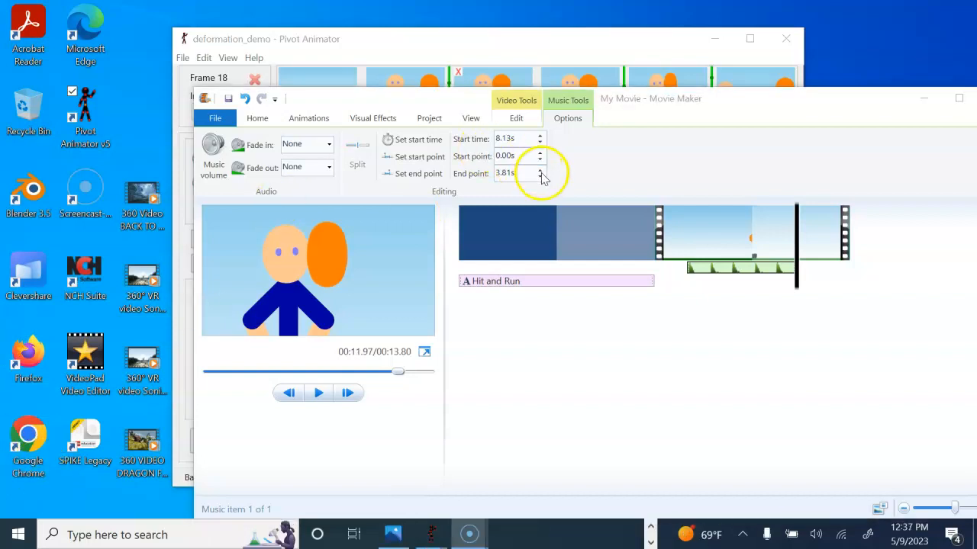
pyautogui.click(539, 177)
pyautogui.moveTo(539, 177); pyautogui.dragTo(539, 178)
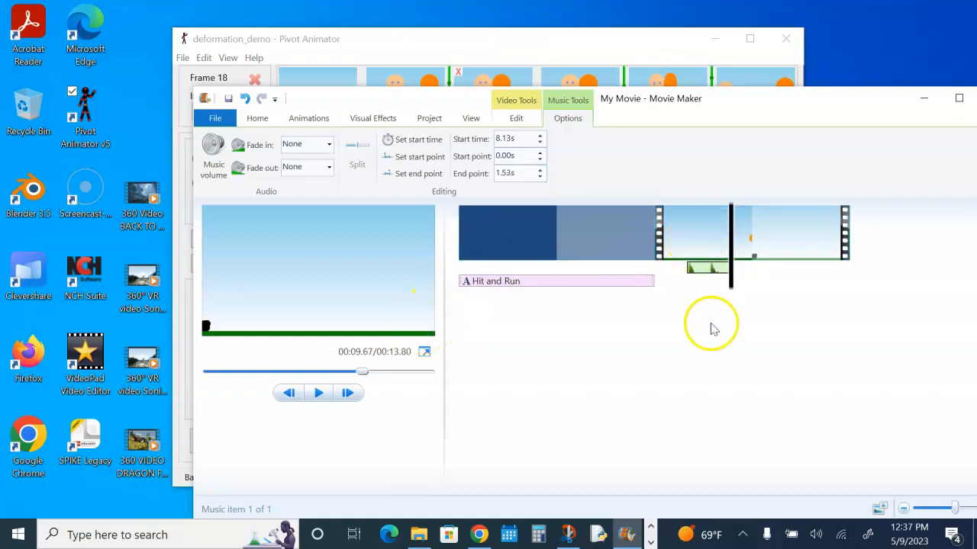
# - Play back the movie from the title clip to check the bouncing sound
pyautogui.moveTo(730, 254); pyautogui.dragTo(632, 246)
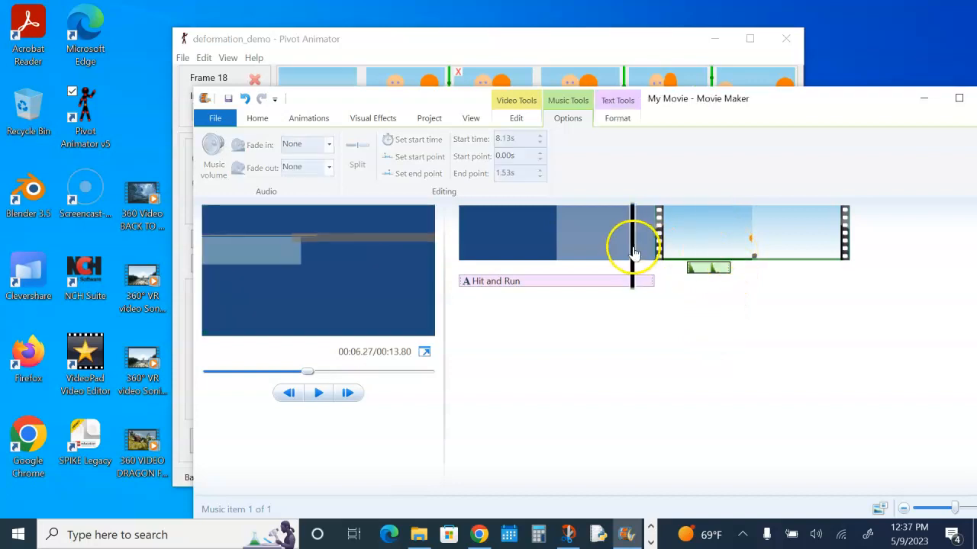
pyautogui.click(319, 393)
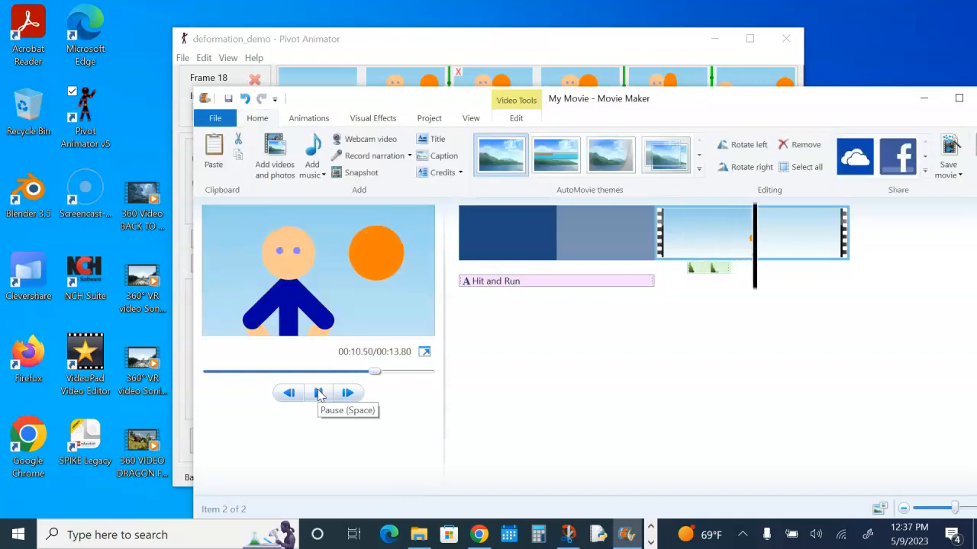
pyautogui.click(311, 396)
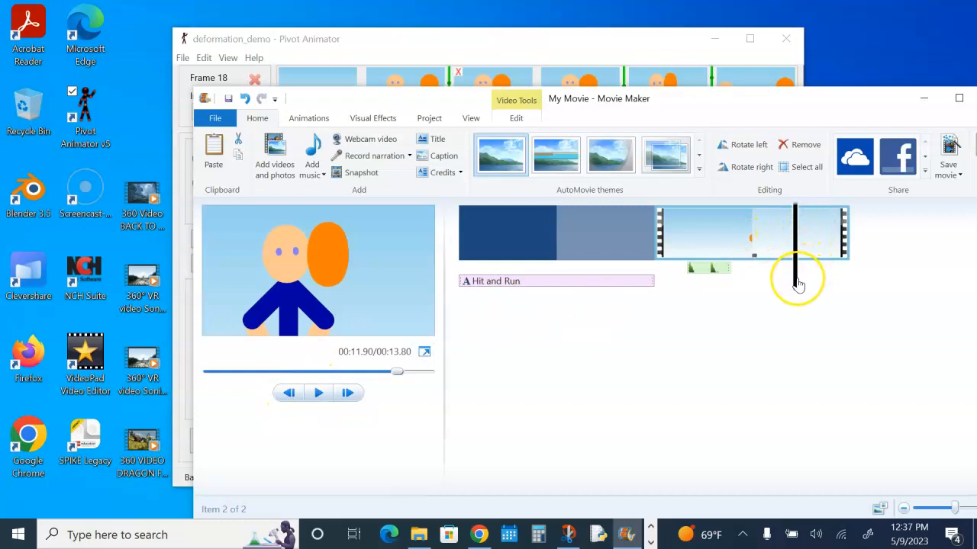
# - Add the ough-47202 sound from Downloads at the playhead, about 11.3 s into the movie
pyautogui.moveTo(797, 285); pyautogui.dragTo(781, 288)
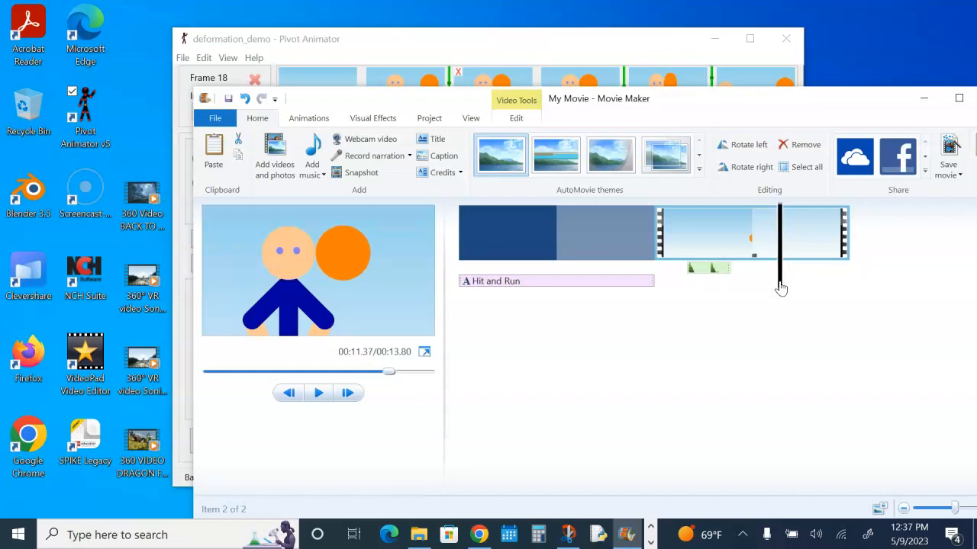
pyautogui.click(324, 175)
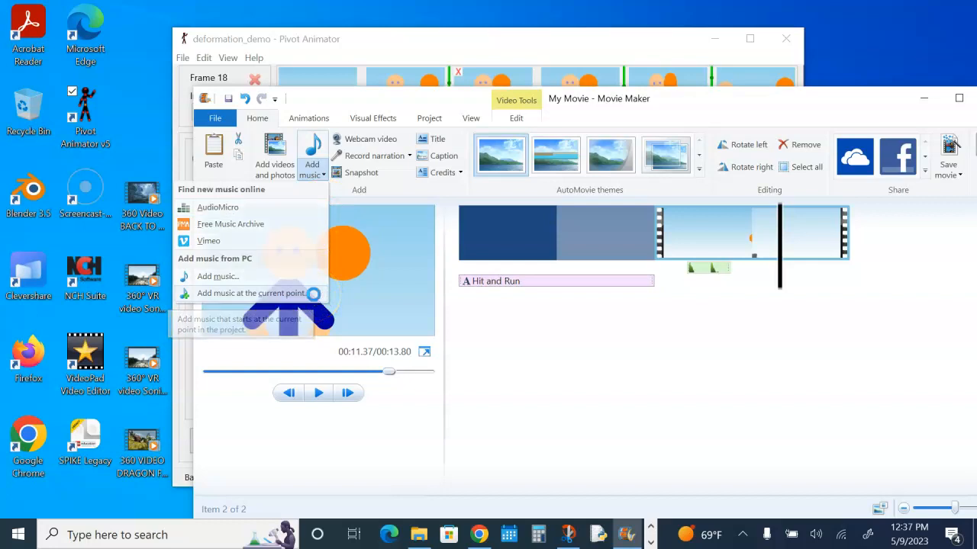
pyautogui.click(251, 293)
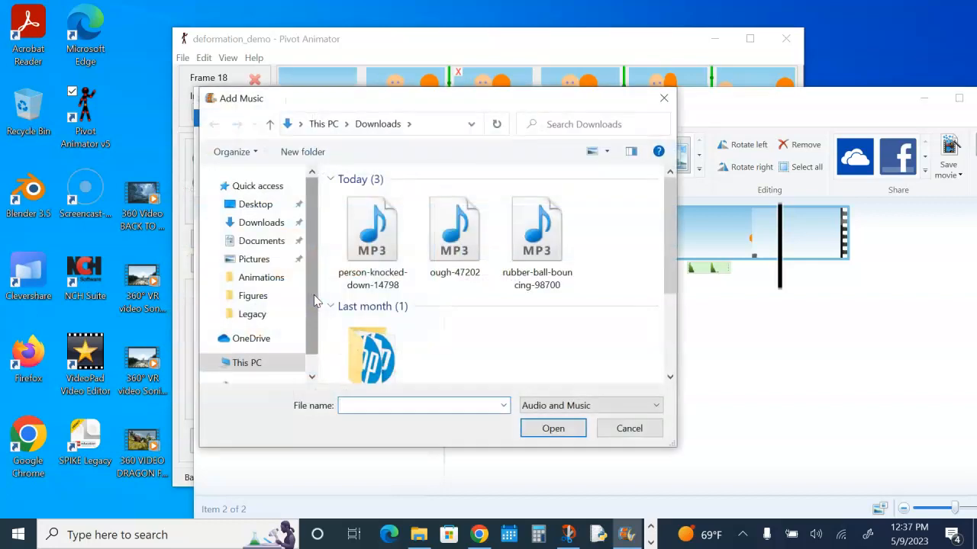
pyautogui.click(539, 258)
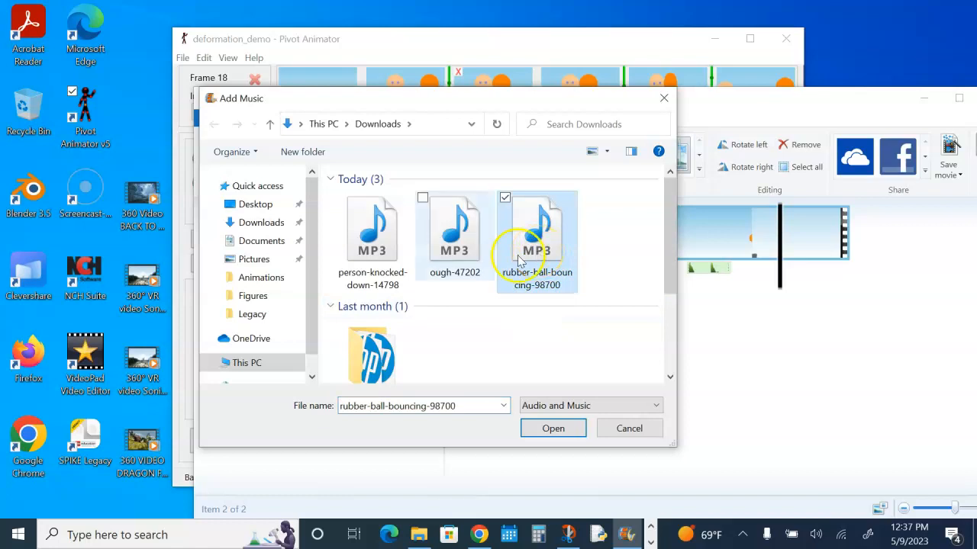
pyautogui.click(449, 244)
pyautogui.click(556, 436)
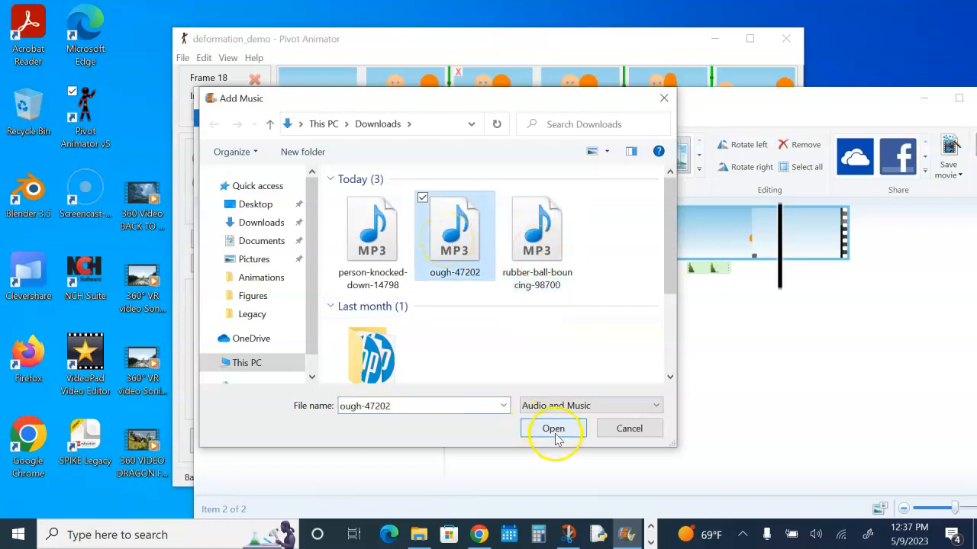
pyautogui.click(554, 429)
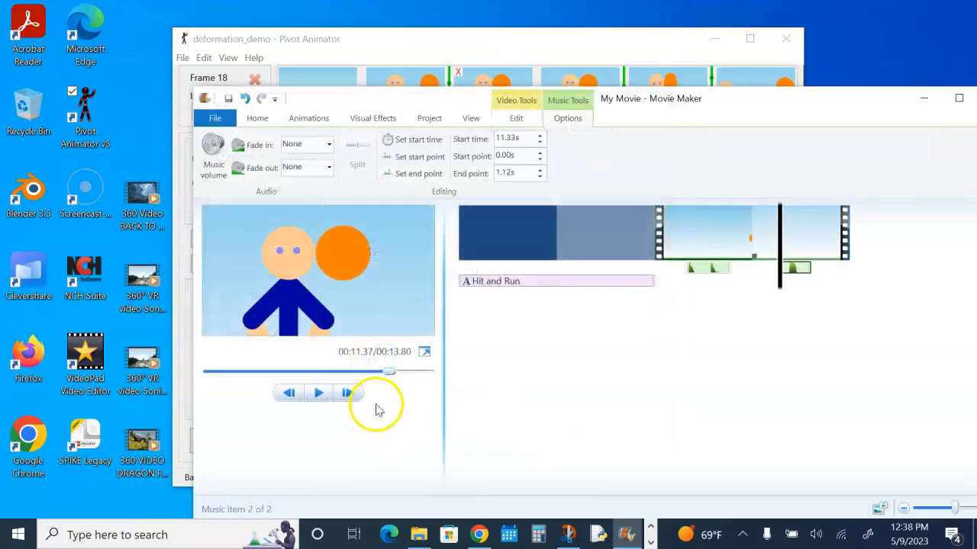
# - Play back the video clip with both sounds, then open the Free Music Archive source online
pyautogui.click(718, 238)
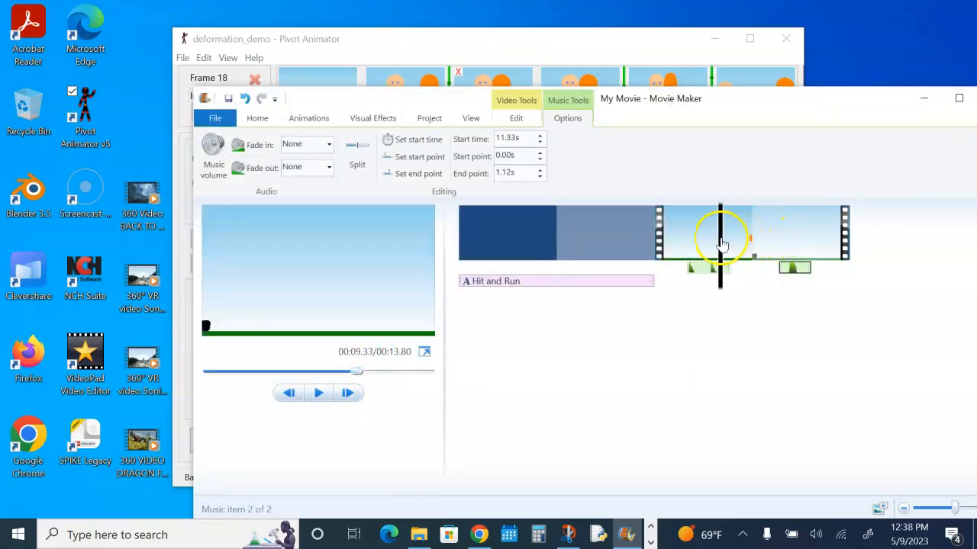
pyautogui.click(319, 394)
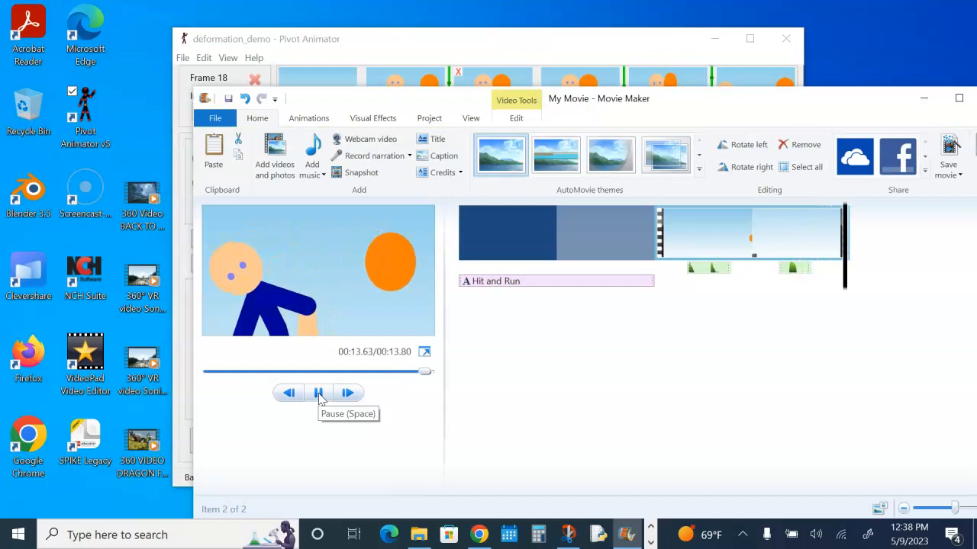
pyautogui.click(317, 176)
pyautogui.click(262, 226)
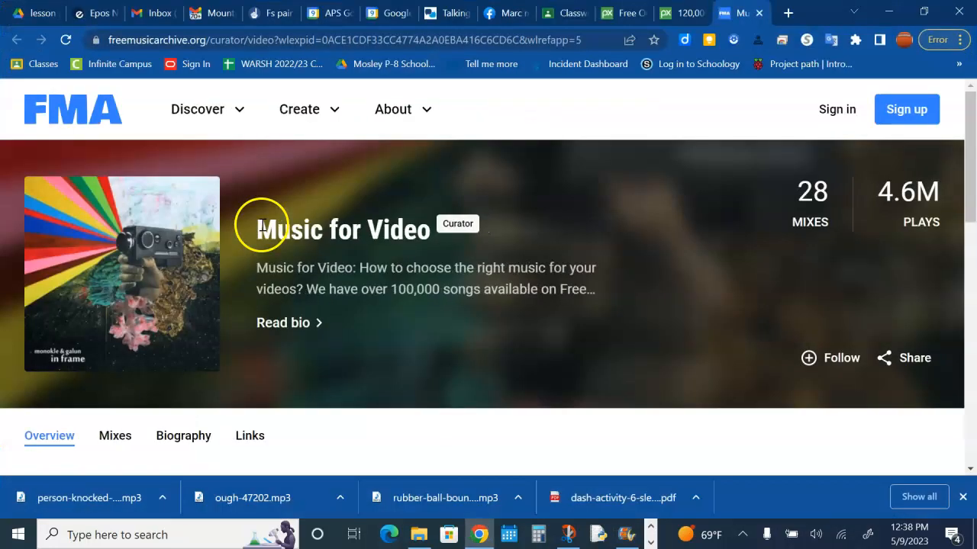
# - Open the Purple Planet royalty-free music link from the class assignment page
pyautogui.scroll(-5, 357, 287)
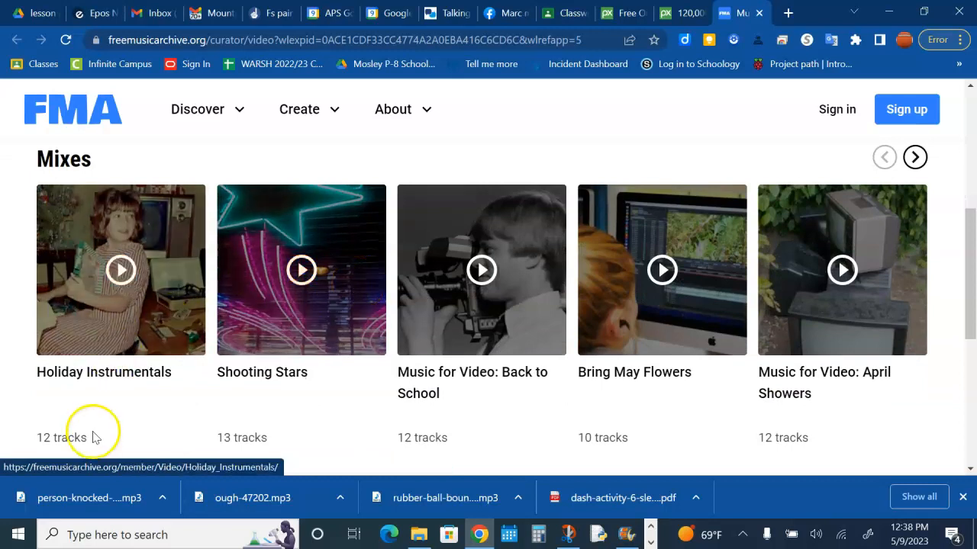
pyautogui.click(568, 23)
pyautogui.scroll(3, 444, 238)
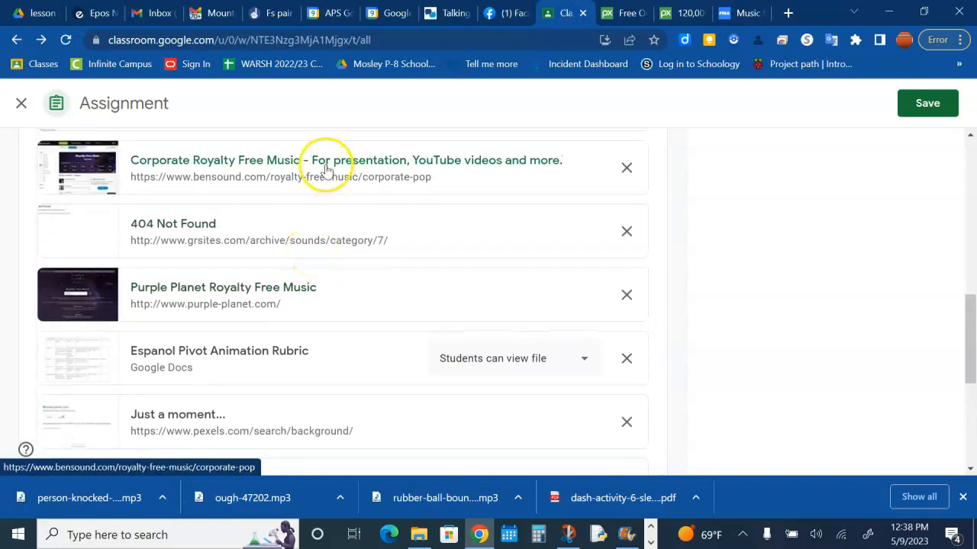
pyautogui.scroll(1, 325, 167)
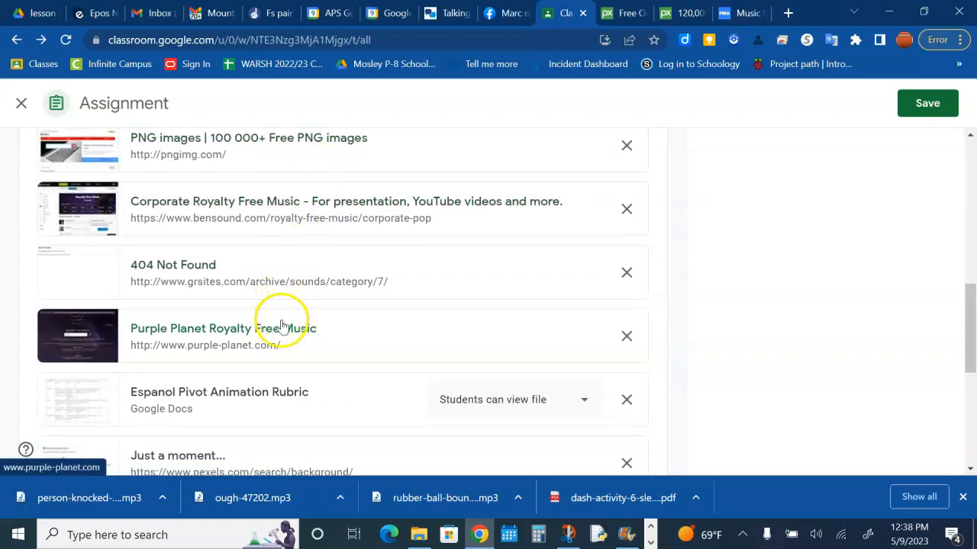
pyautogui.click(279, 329)
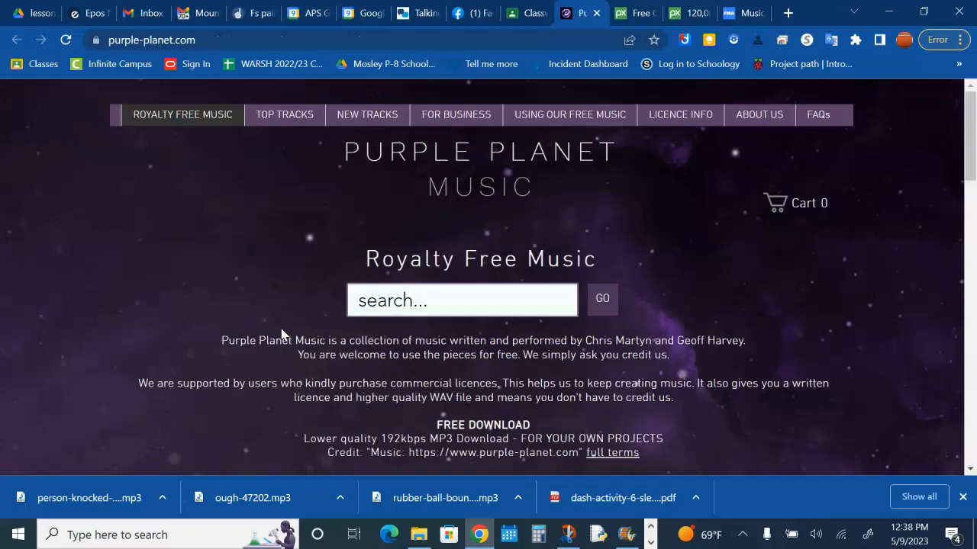
# - Browse the Purple Planet home page for its music categories
pyautogui.click(416, 306)
pyautogui.scroll(-5, 419, 318)
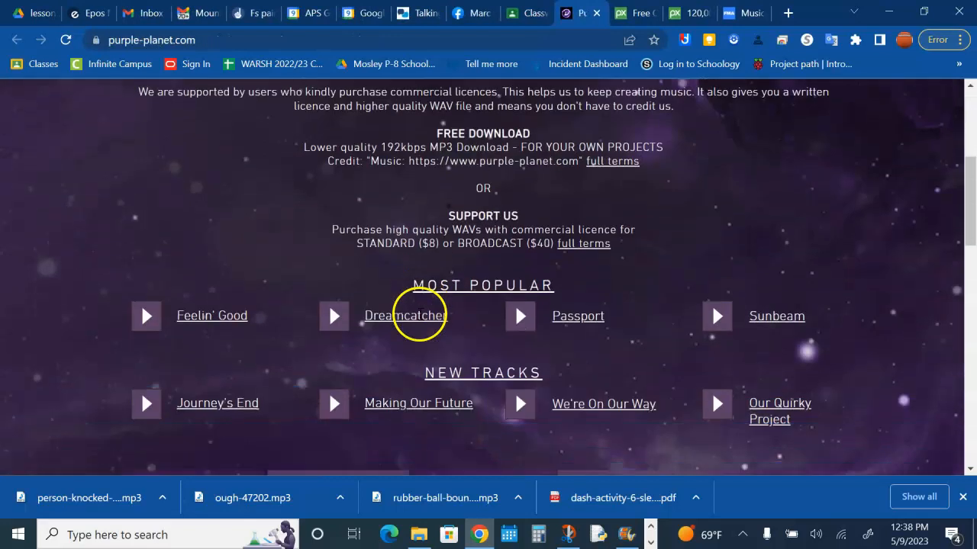
pyautogui.scroll(4, 419, 318)
pyautogui.click(414, 219)
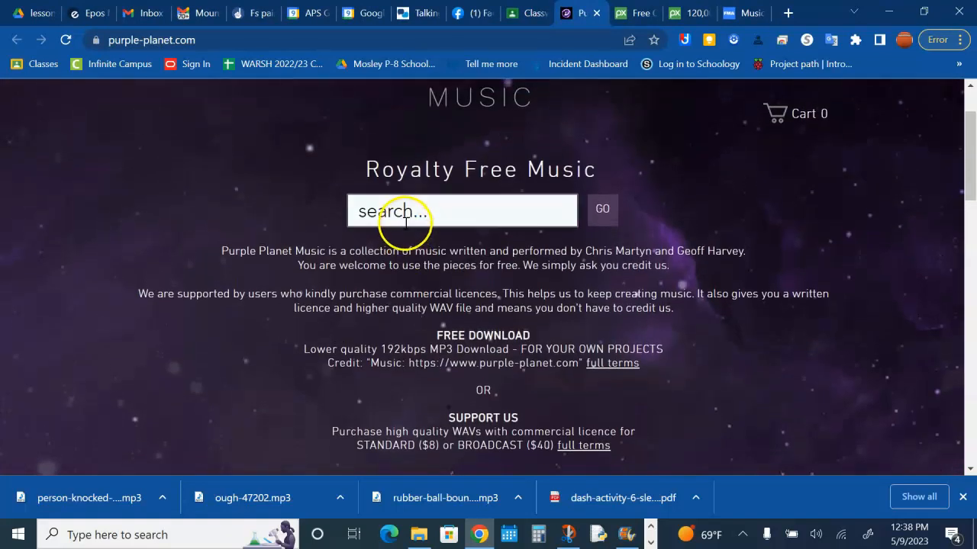
pyautogui.scroll(-2, 392, 305)
pyautogui.scroll(-1, 393, 305)
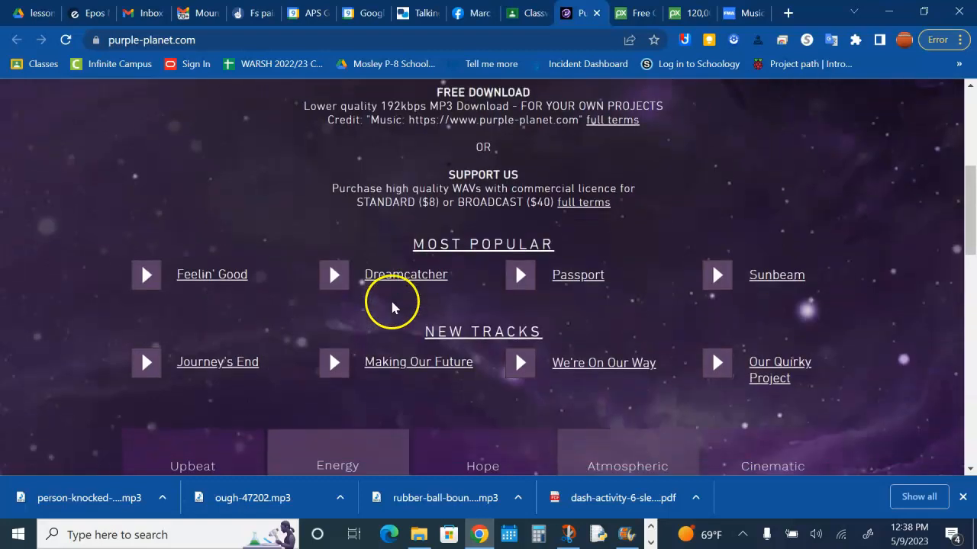
pyautogui.scroll(-1, 273, 321)
pyautogui.scroll(-1, 273, 321)
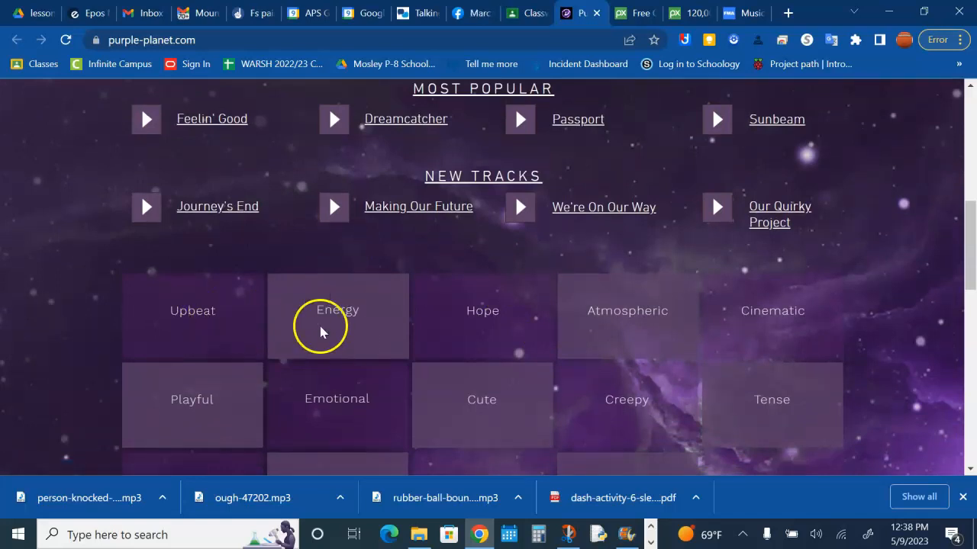
pyautogui.scroll(-1, 544, 331)
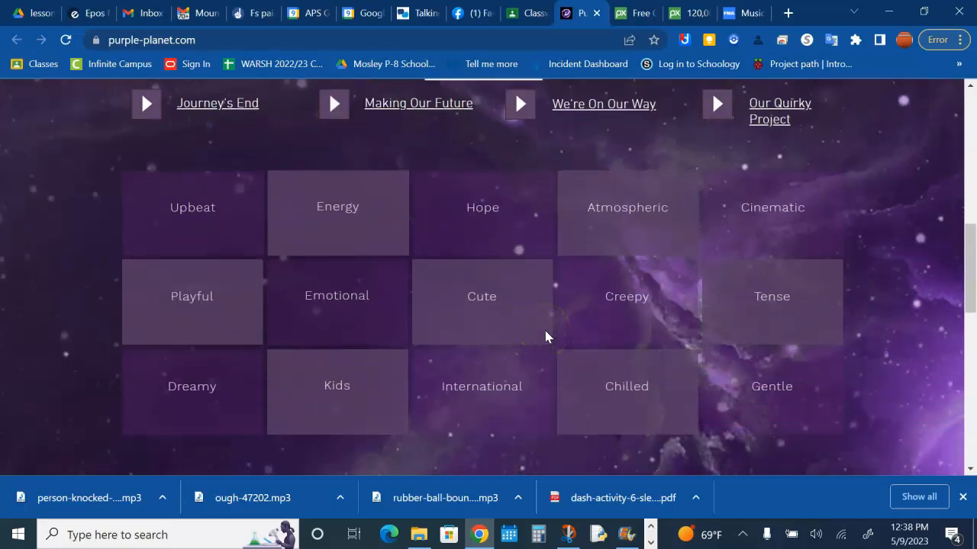
# - Open the Playful music category and preview the Great Ideas track
pyautogui.click(235, 329)
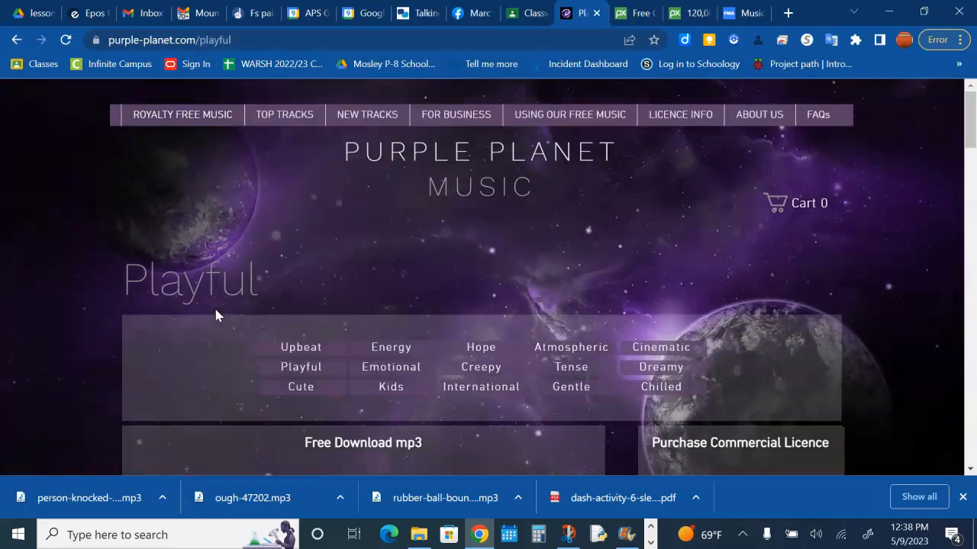
pyautogui.scroll(-2, 457, 302)
pyautogui.scroll(-3, 456, 302)
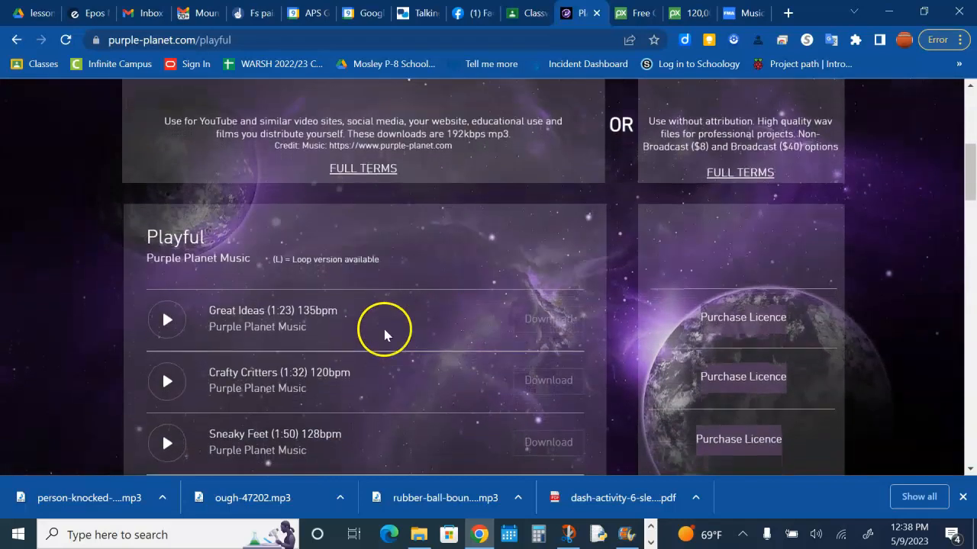
pyautogui.click(168, 320)
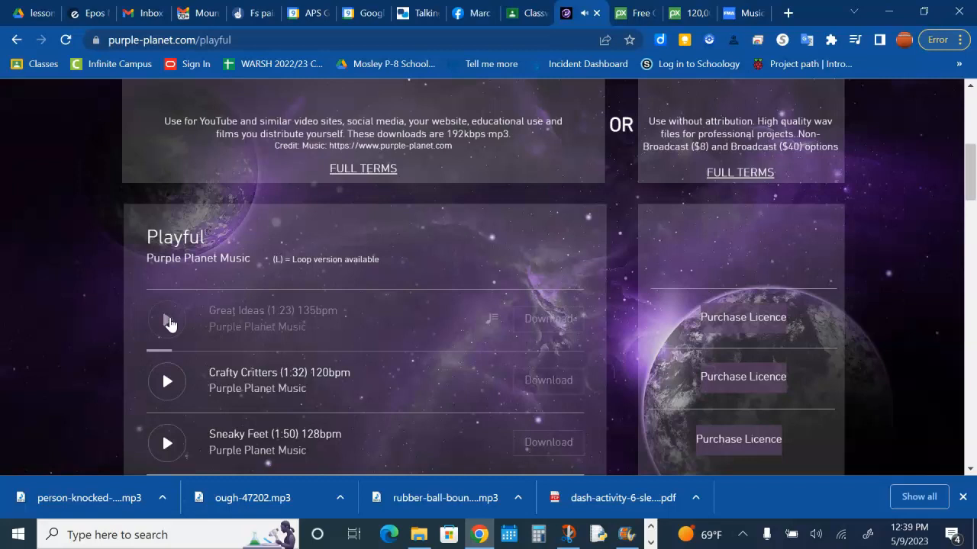
pyautogui.click(740, 324)
# - Download the free Great Ideas mp3 from its track page via Dropbox, then minimize the browser
pyautogui.click(595, 325)
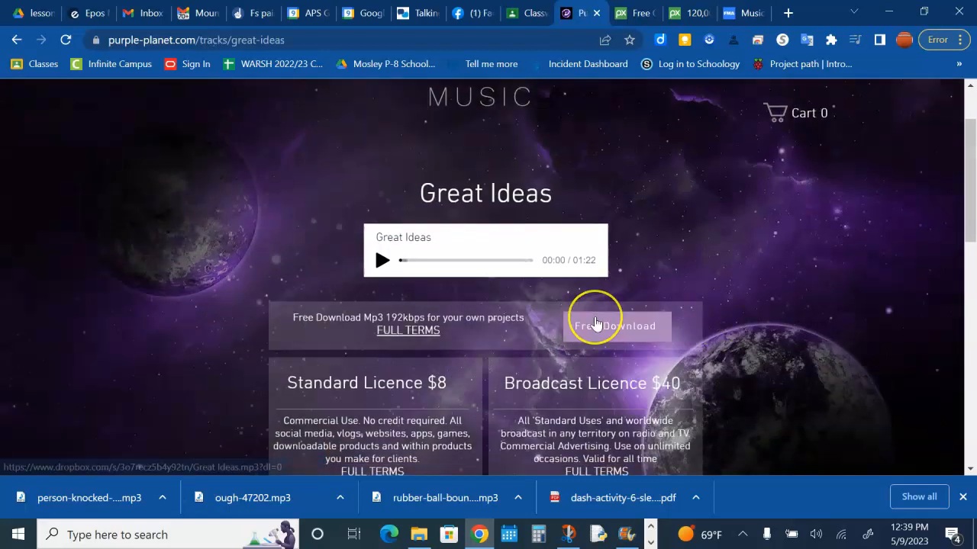
pyautogui.scroll(-1, 598, 366)
pyautogui.click(618, 289)
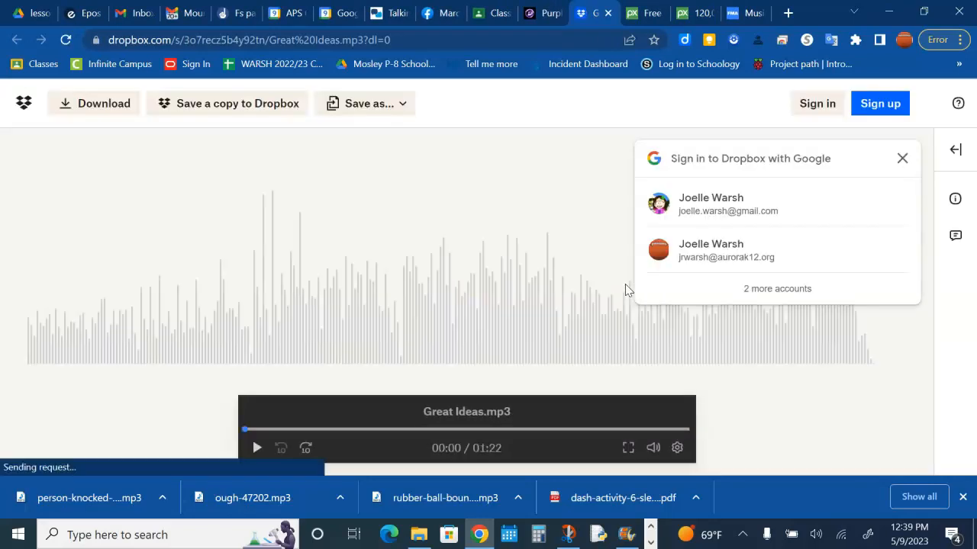
pyautogui.click(97, 102)
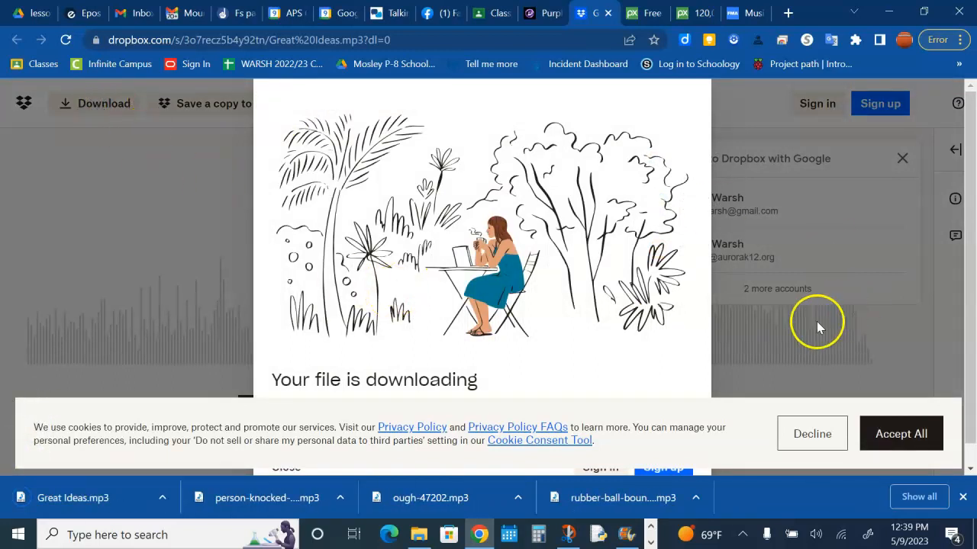
pyautogui.click(888, 15)
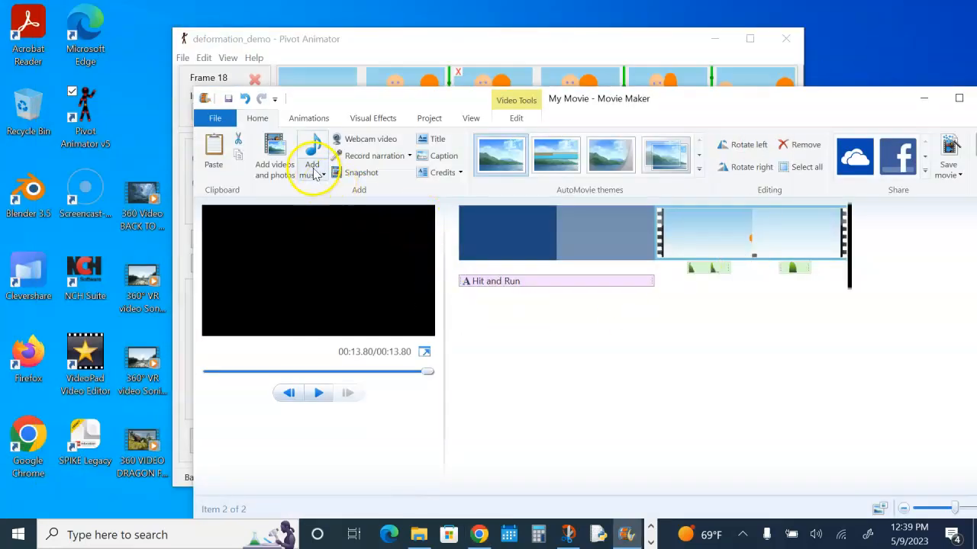
# - Add the Great Ideas music file from Downloads to the movie
pyautogui.click(323, 176)
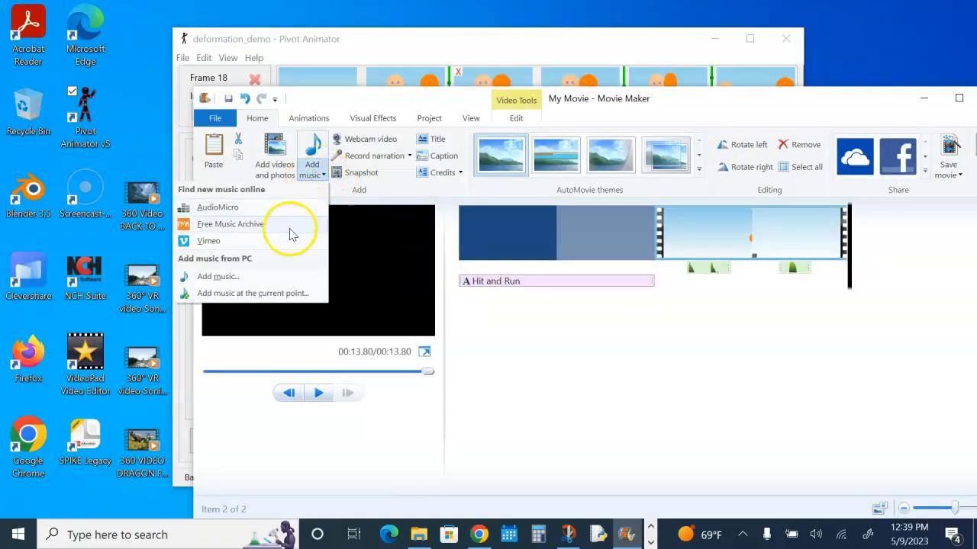
pyautogui.click(276, 277)
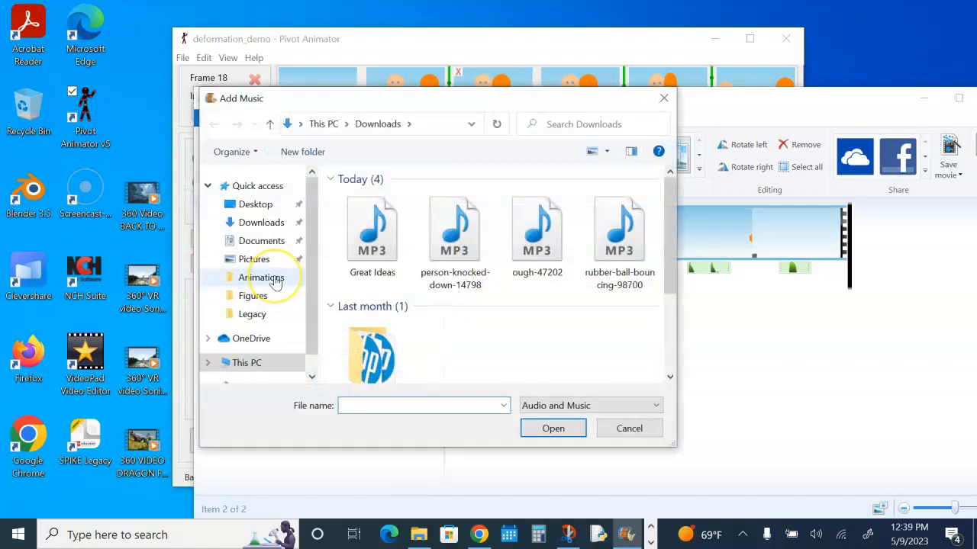
pyautogui.click(372, 238)
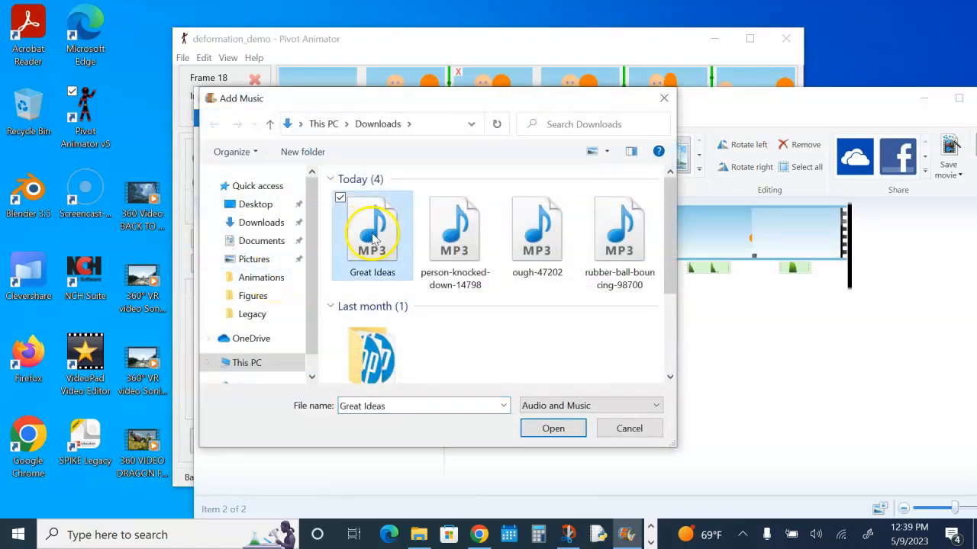
pyautogui.click(554, 430)
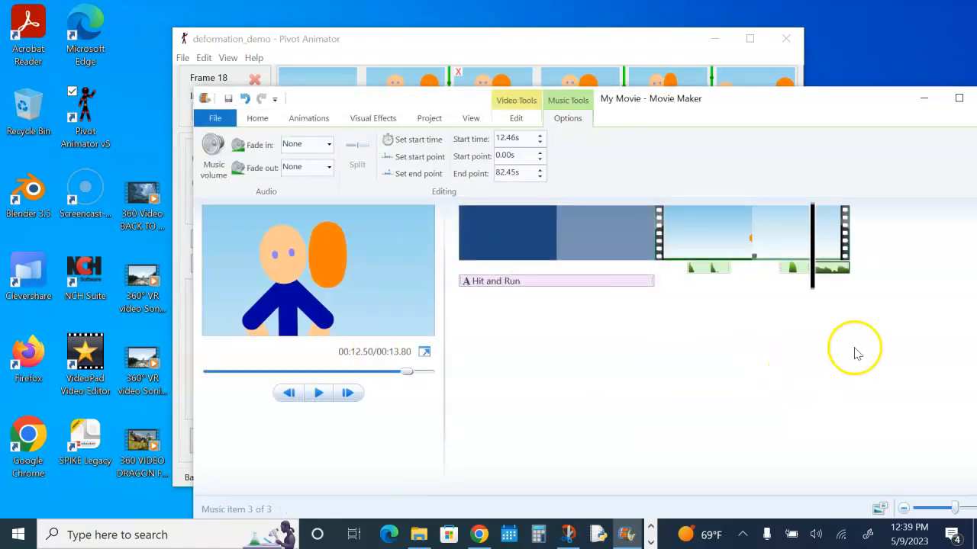
# - Move the Great Ideas music to the start of the movie and play the movie back
pyautogui.moveTo(832, 268); pyautogui.dragTo(462, 280)
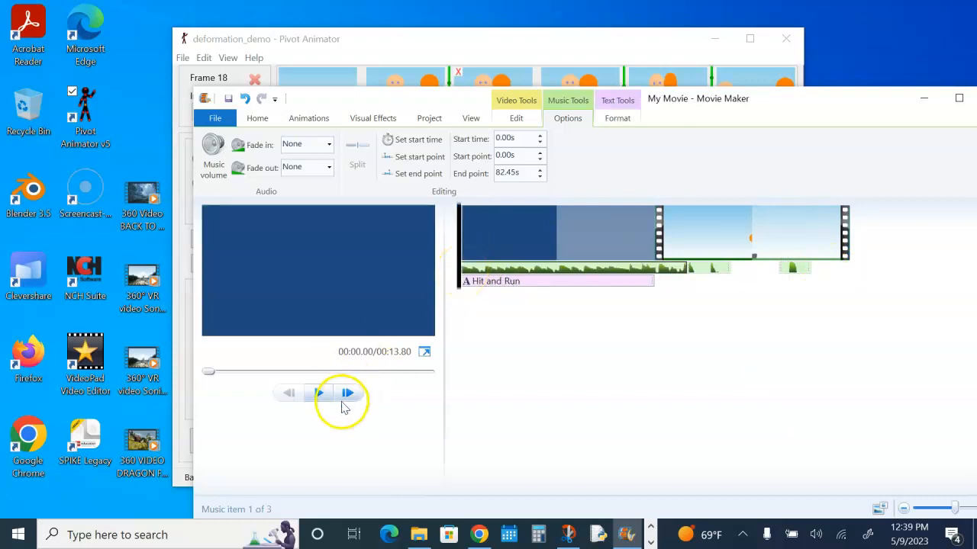
pyautogui.click(319, 392)
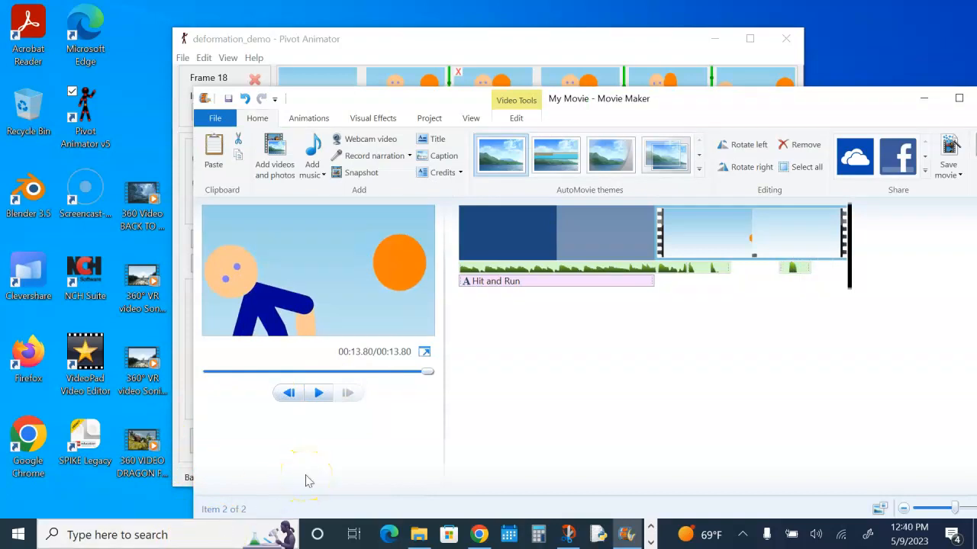
# - Save the project as a Movie Maker project in Documents, named Big Project followed by the student's name
pyautogui.click(215, 122)
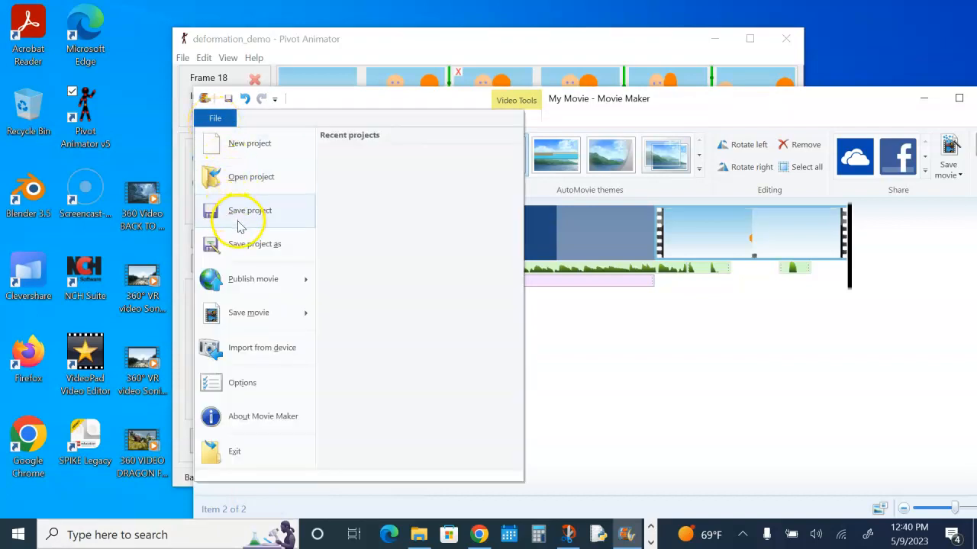
pyautogui.click(244, 246)
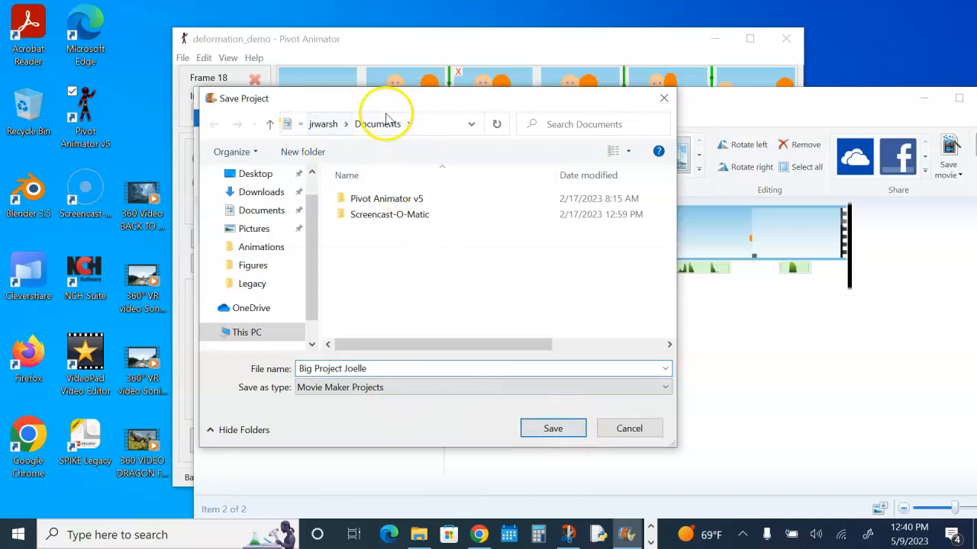
pyautogui.click(553, 428)
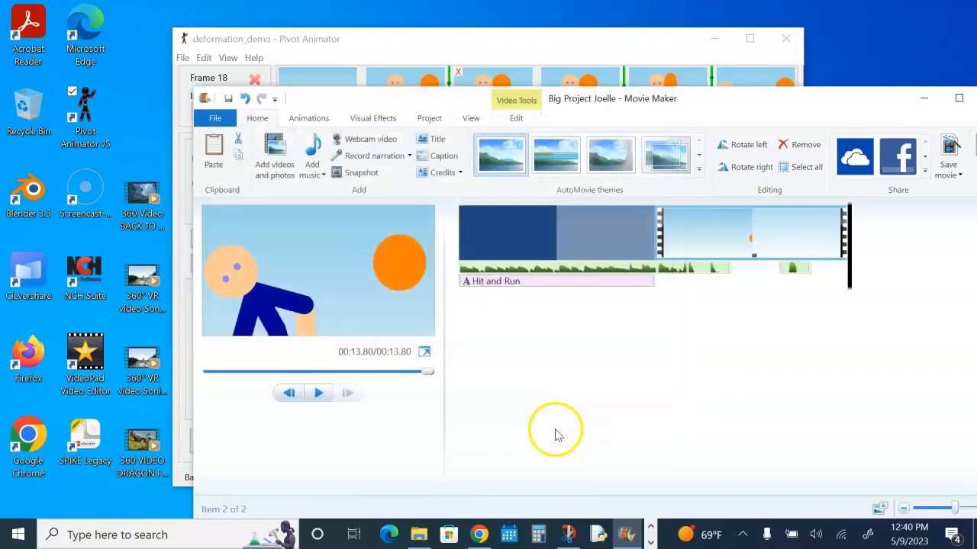
# - Close the deformation_demo Pivot Animator window and bring Movie Maker back from the Start menu
pyautogui.click(924, 99)
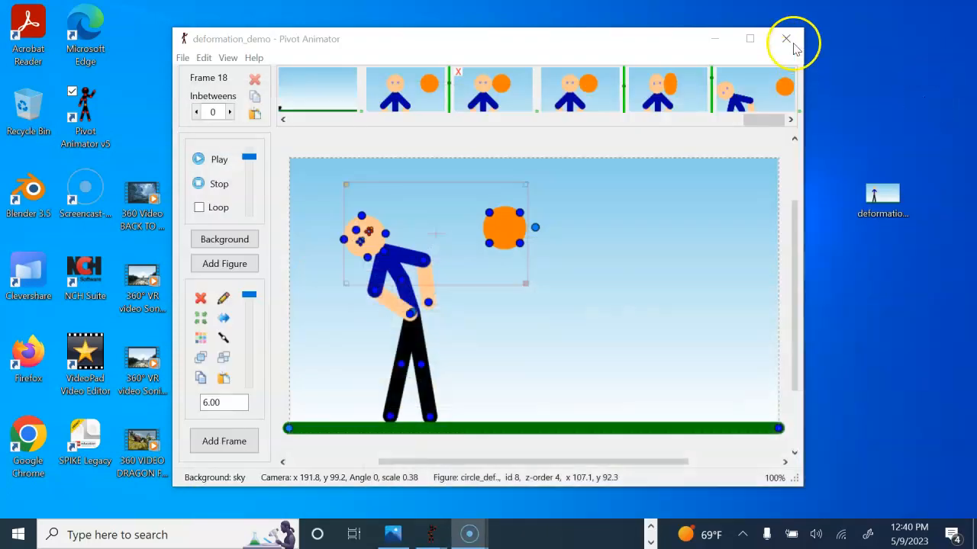
pyautogui.click(776, 39)
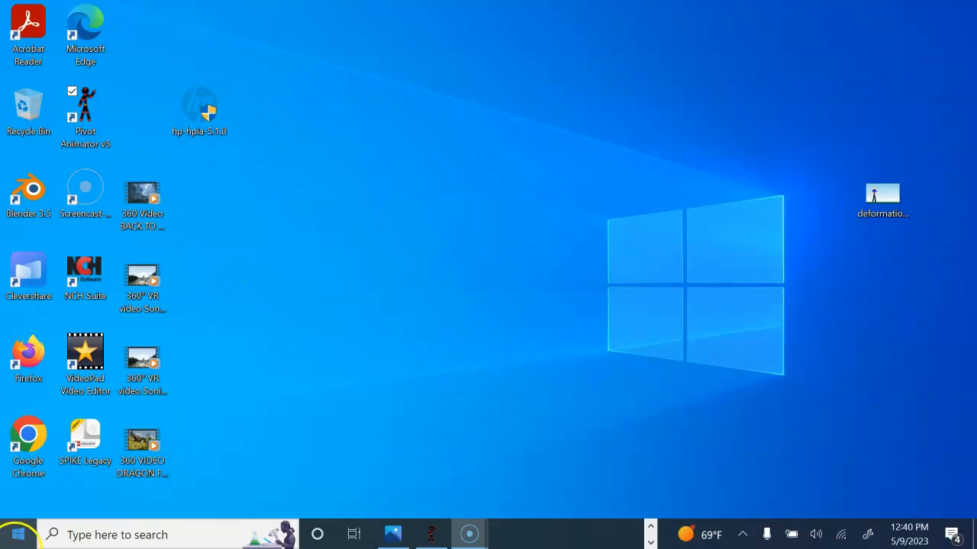
pyautogui.click(13, 539)
pyautogui.scroll(-10, 91, 390)
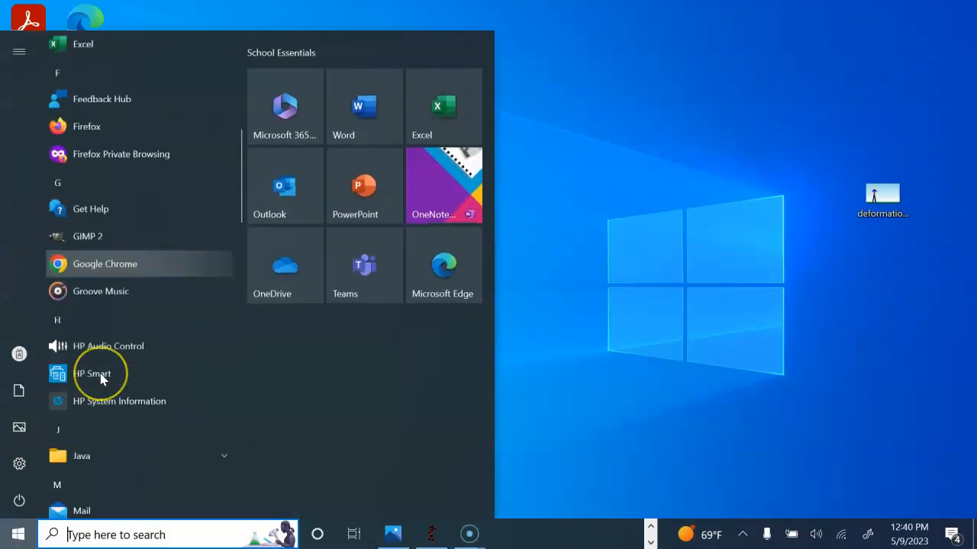
pyautogui.scroll(-3, 100, 374)
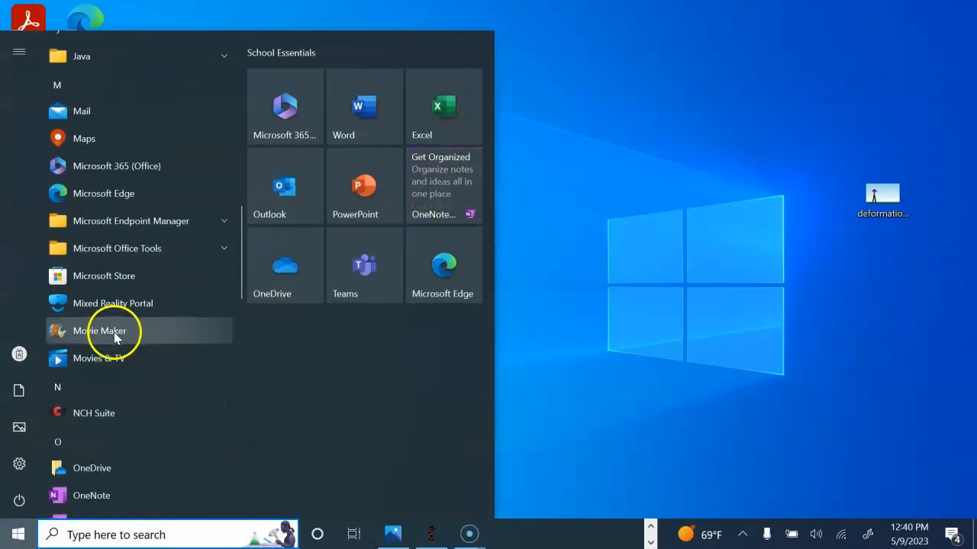
pyautogui.click(99, 331)
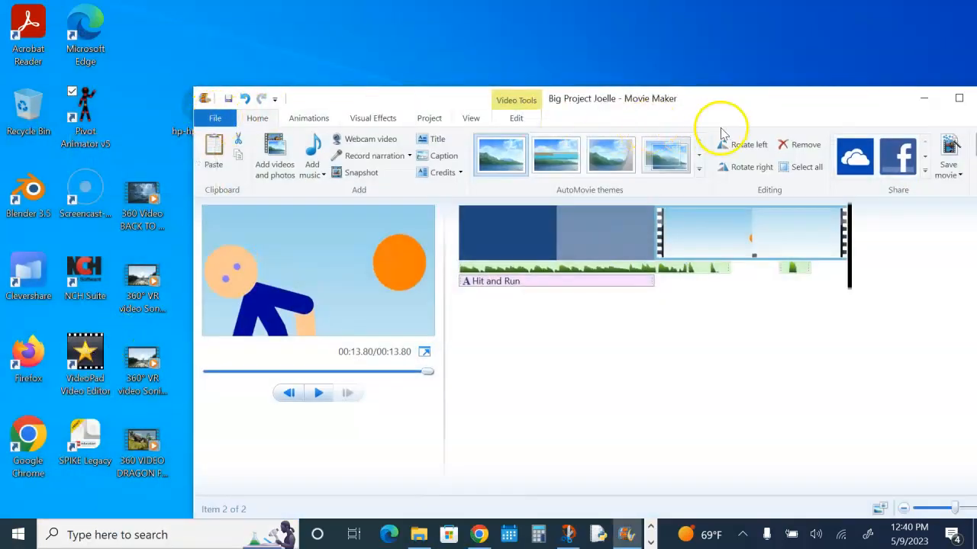
# - Open the saved Big Project project from Documents in Movie Maker
pyautogui.click(214, 124)
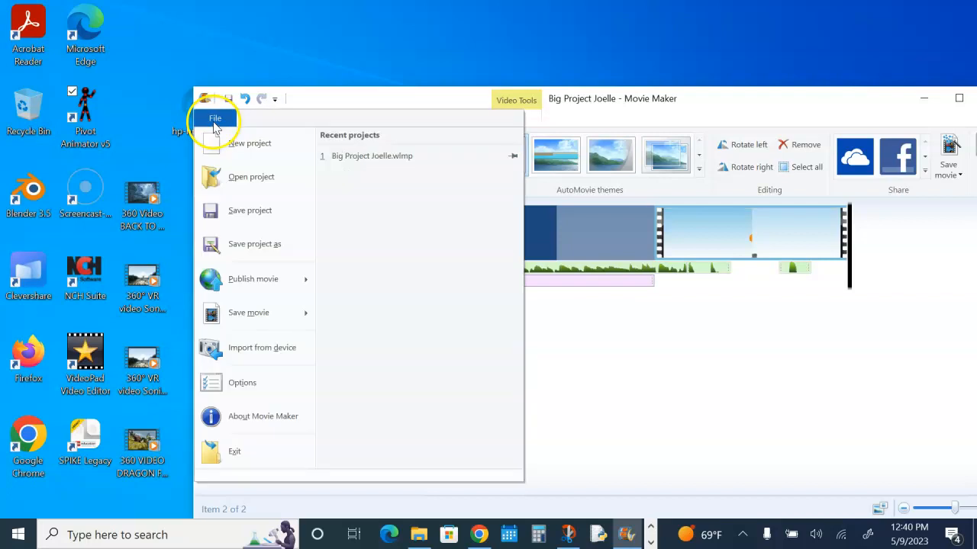
pyautogui.click(237, 180)
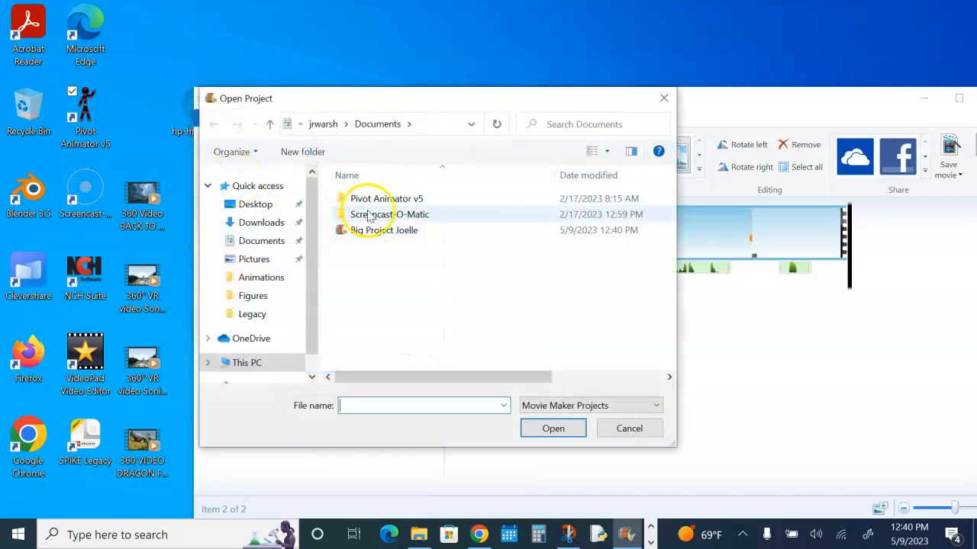
pyautogui.click(380, 230)
pyautogui.click(553, 428)
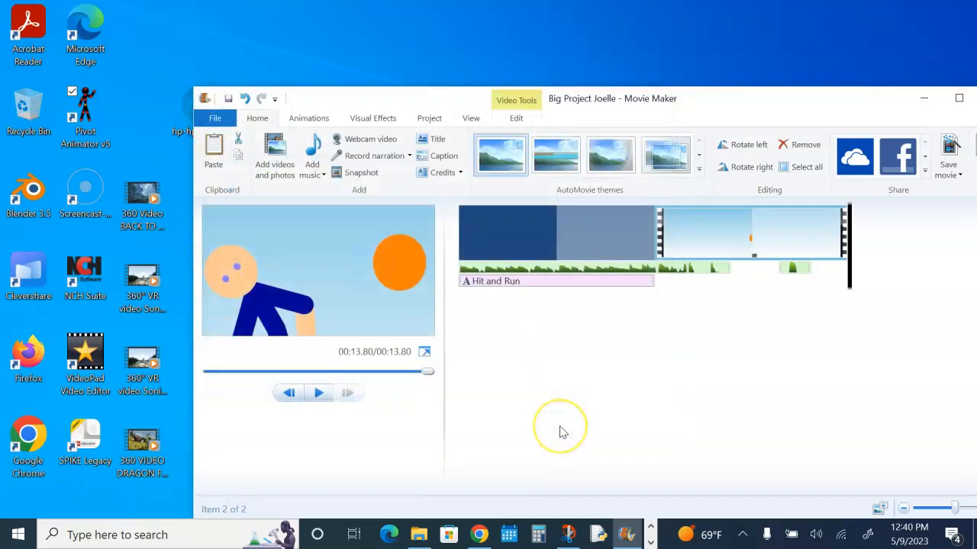